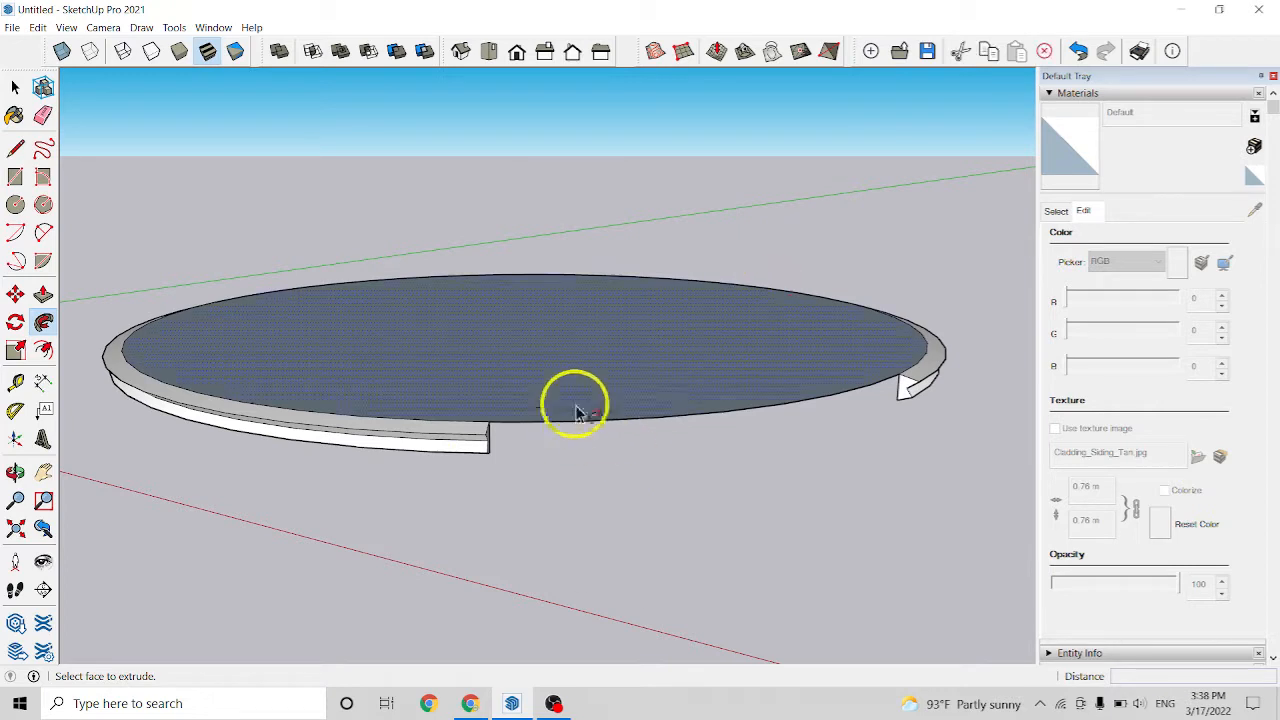
Draw a circle with a radius of about 7.13 m on empty ground away from the existing disc
{"action": "middle_click_drag", "start_coordinate": [700, 428], "coordinate": [615, 352]}
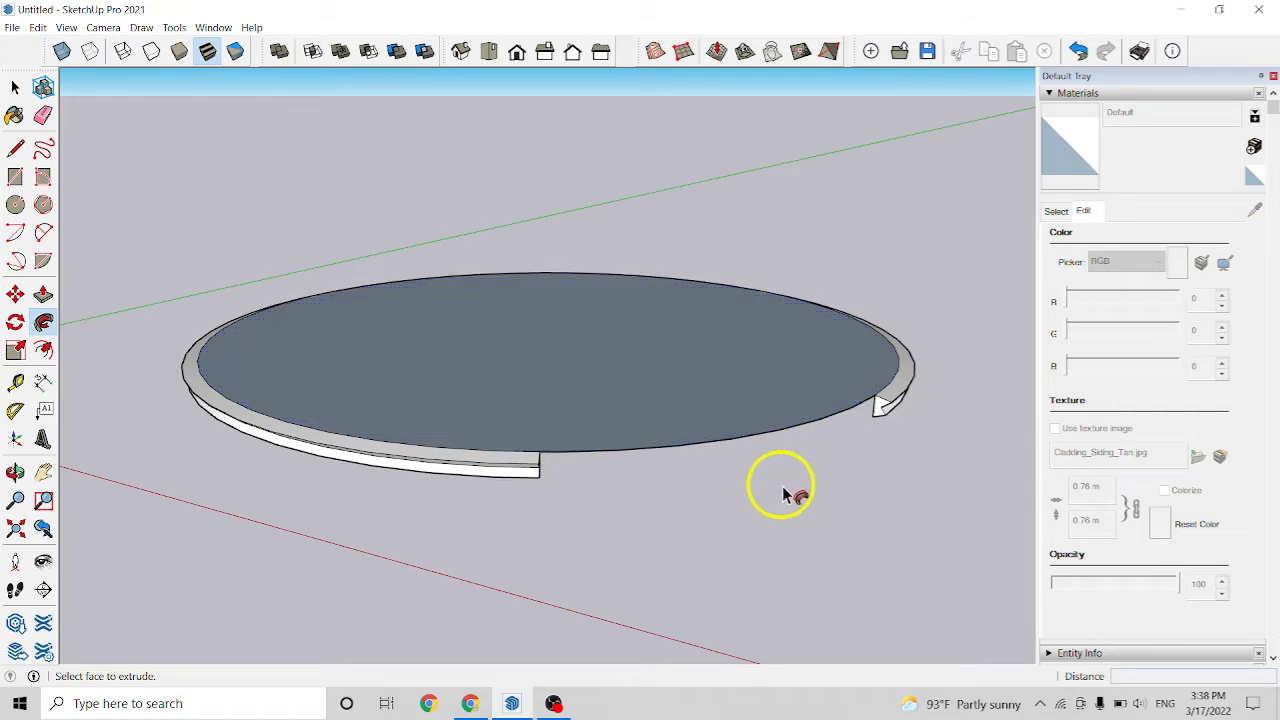
{"action": "left_click", "coordinate": [43, 472]}
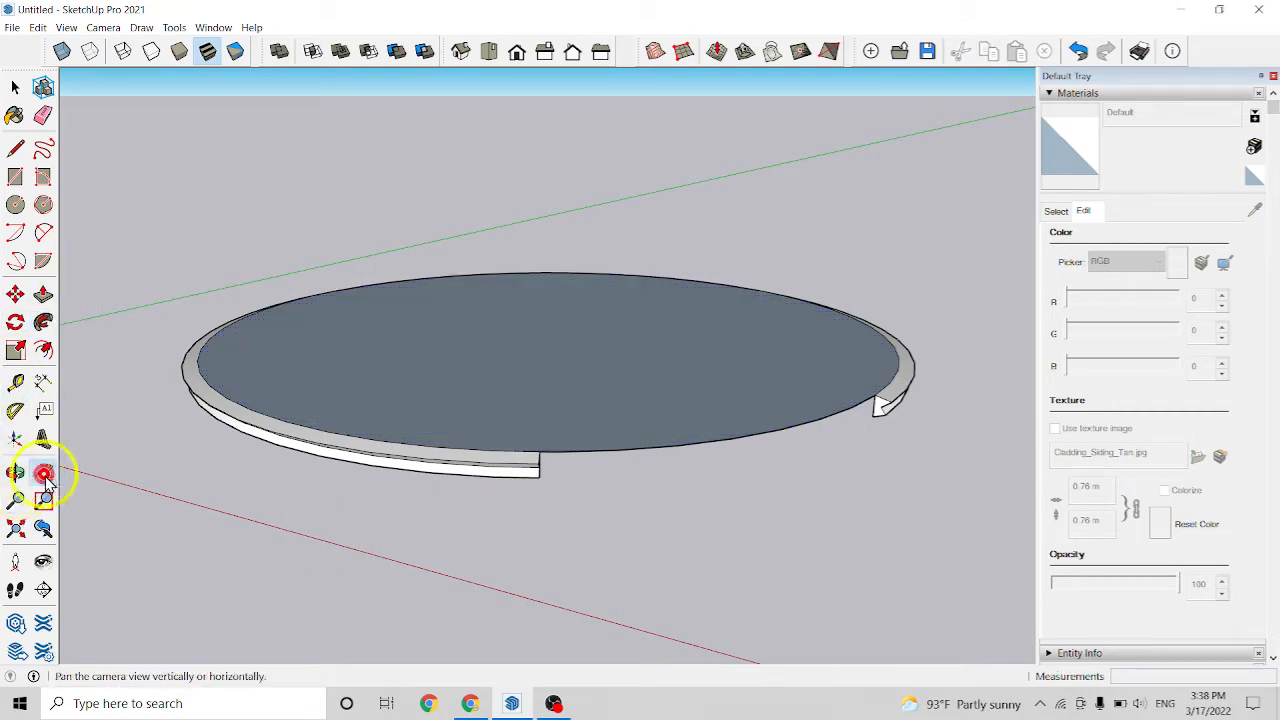
{"action": "left_click_drag", "start_coordinate": [337, 423], "coordinate": [363, 368]}
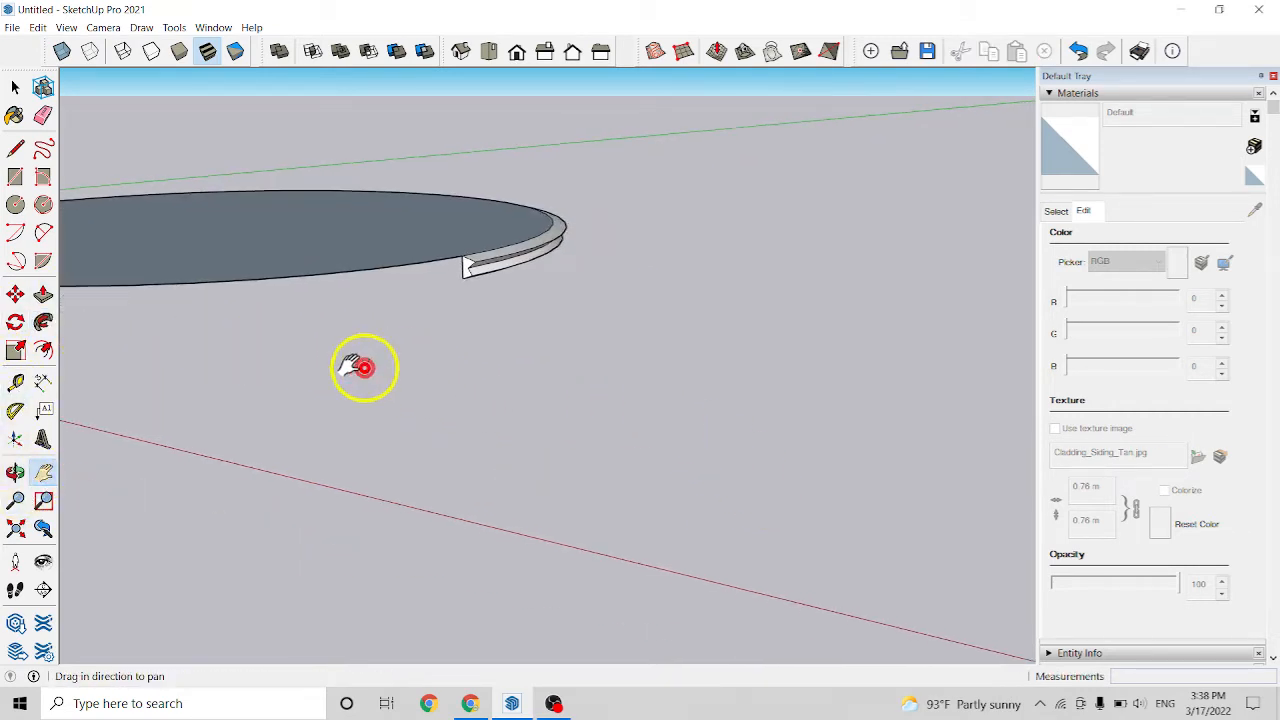
{"action": "left_click_drag", "start_coordinate": [937, 420], "coordinate": [631, 329]}
{"action": "scroll", "coordinate": [631, 329], "scroll_direction": "down", "scroll_amount": 5}
{"action": "left_click_drag", "start_coordinate": [569, 395], "coordinate": [437, 394]}
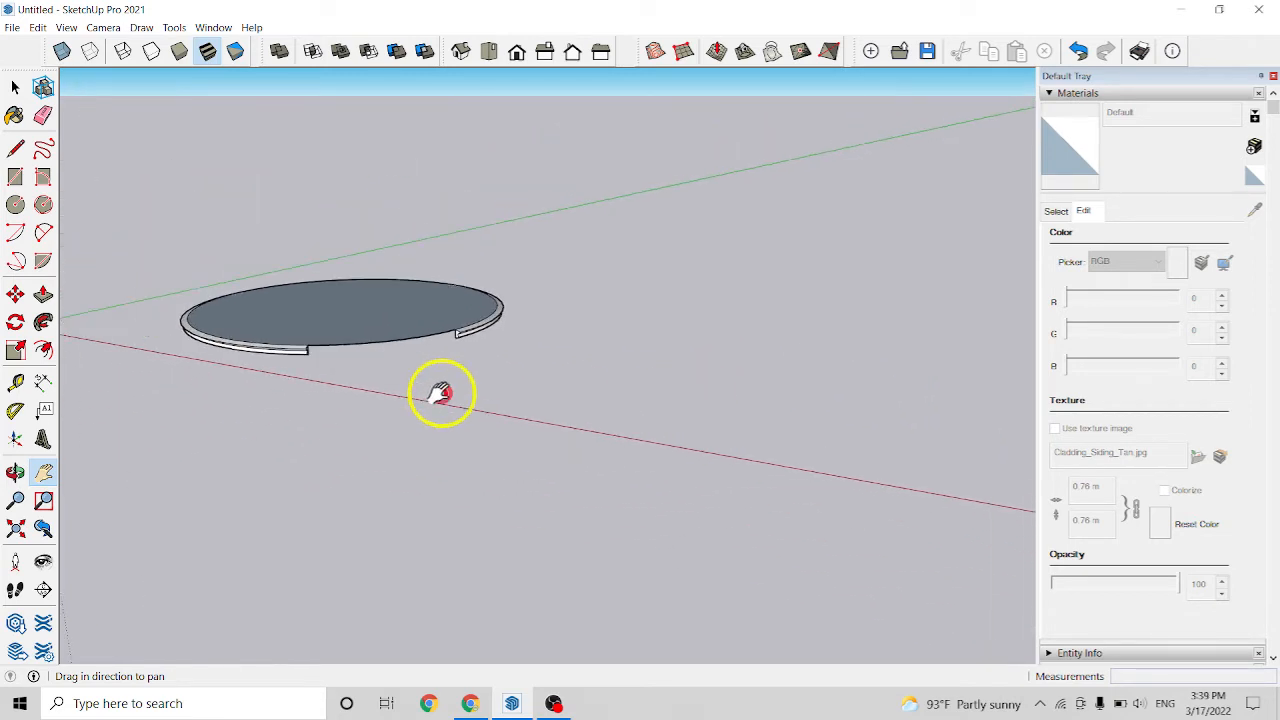
{"action": "left_click_drag", "start_coordinate": [771, 423], "coordinate": [241, 391]}
{"action": "left_click_drag", "start_coordinate": [818, 430], "coordinate": [349, 417]}
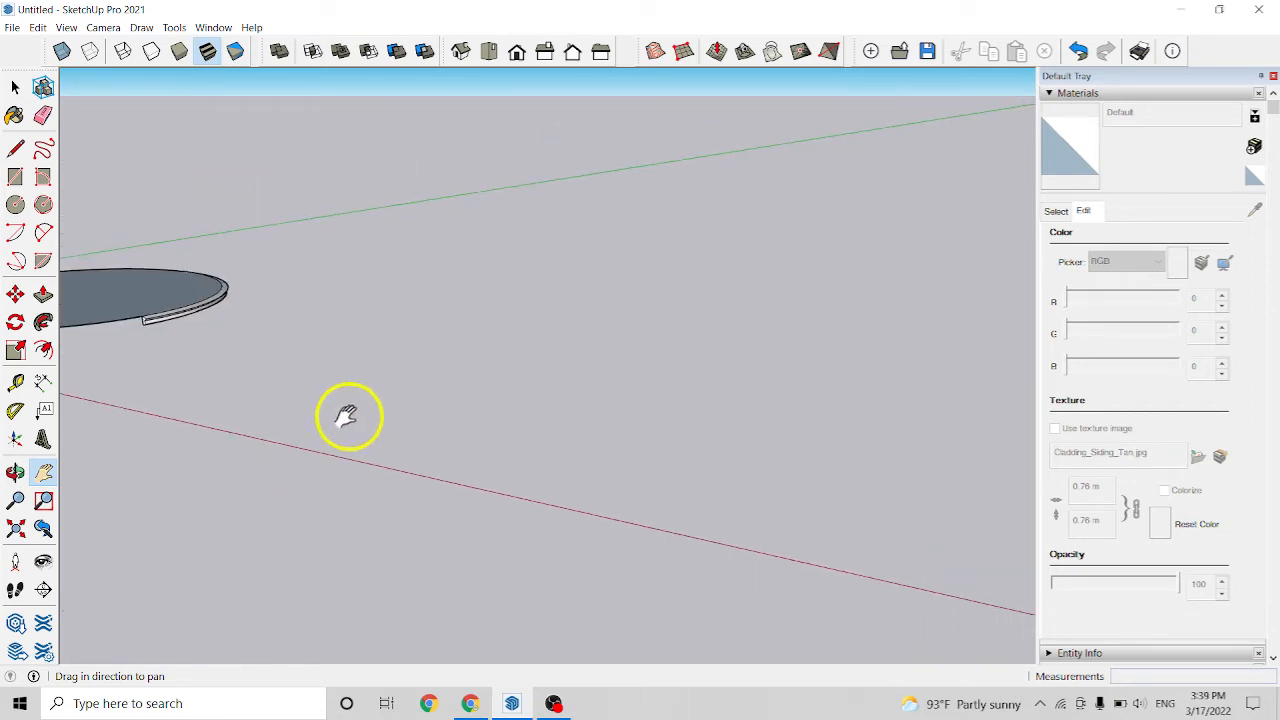
{"action": "left_click_drag", "start_coordinate": [689, 396], "coordinate": [240, 420]}
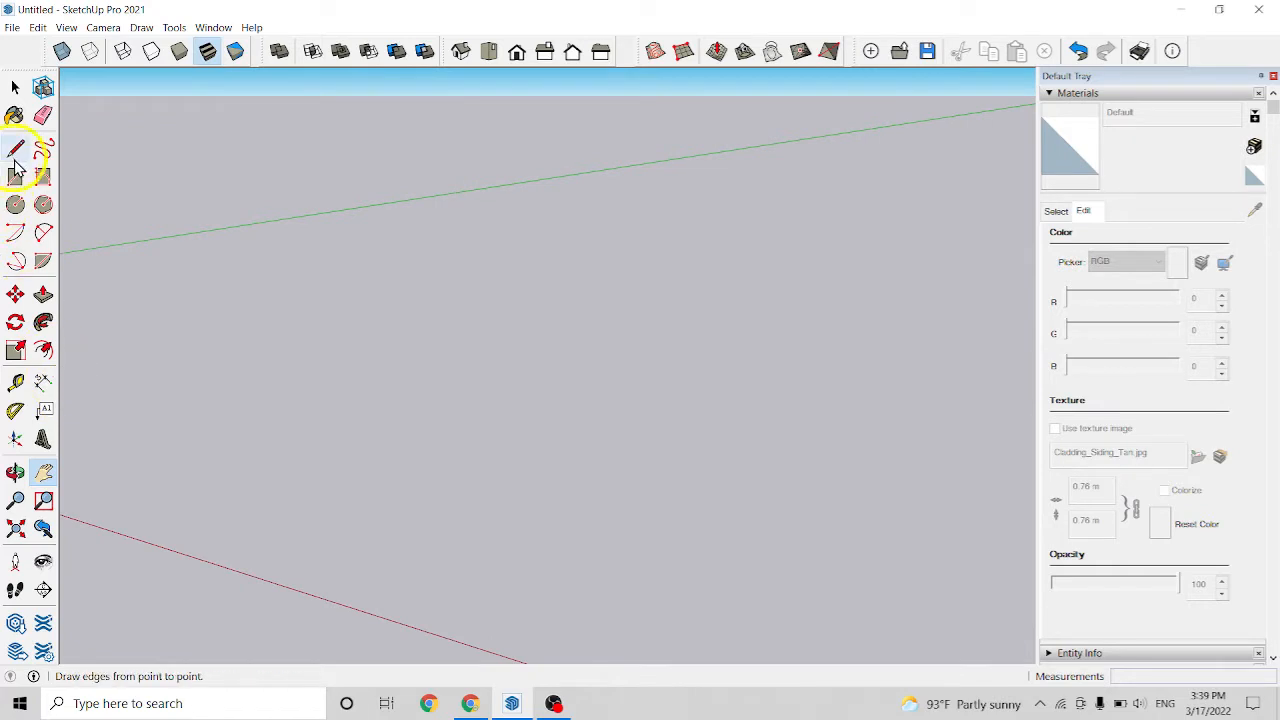
{"action": "left_click", "coordinate": [16, 205]}
{"action": "left_click", "coordinate": [541, 296]}
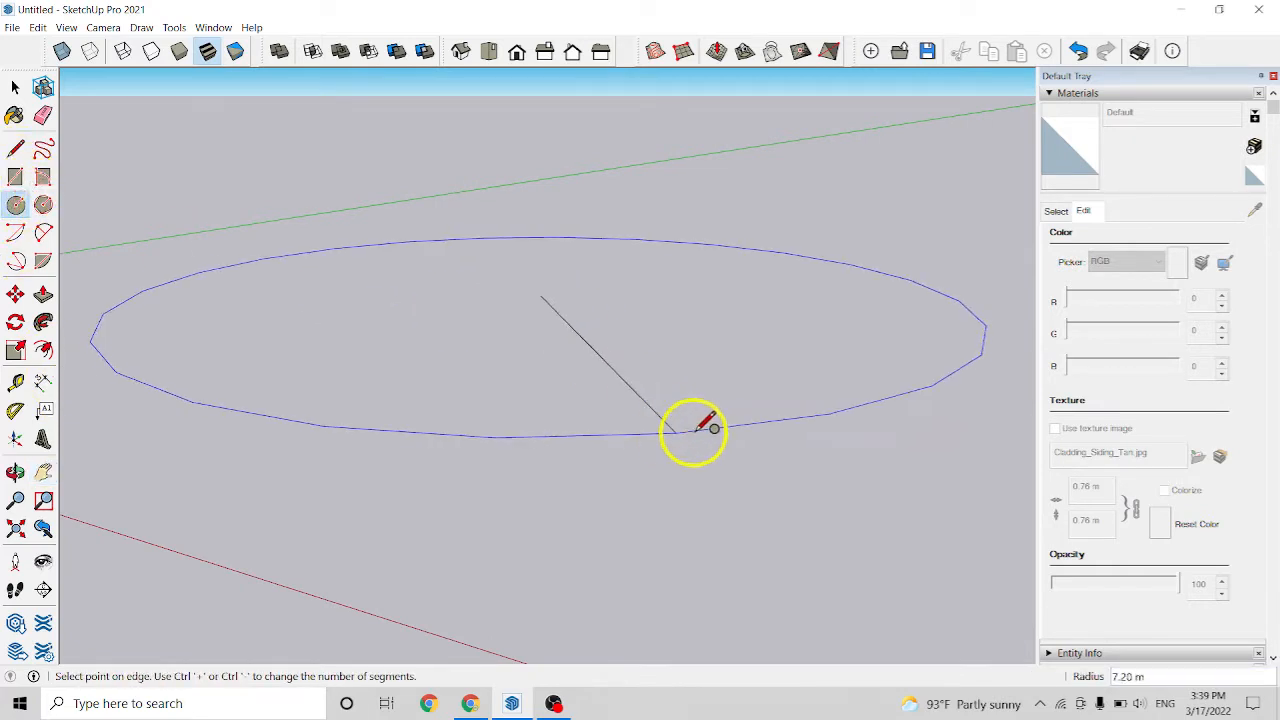
{"action": "left_click", "coordinate": [718, 424]}
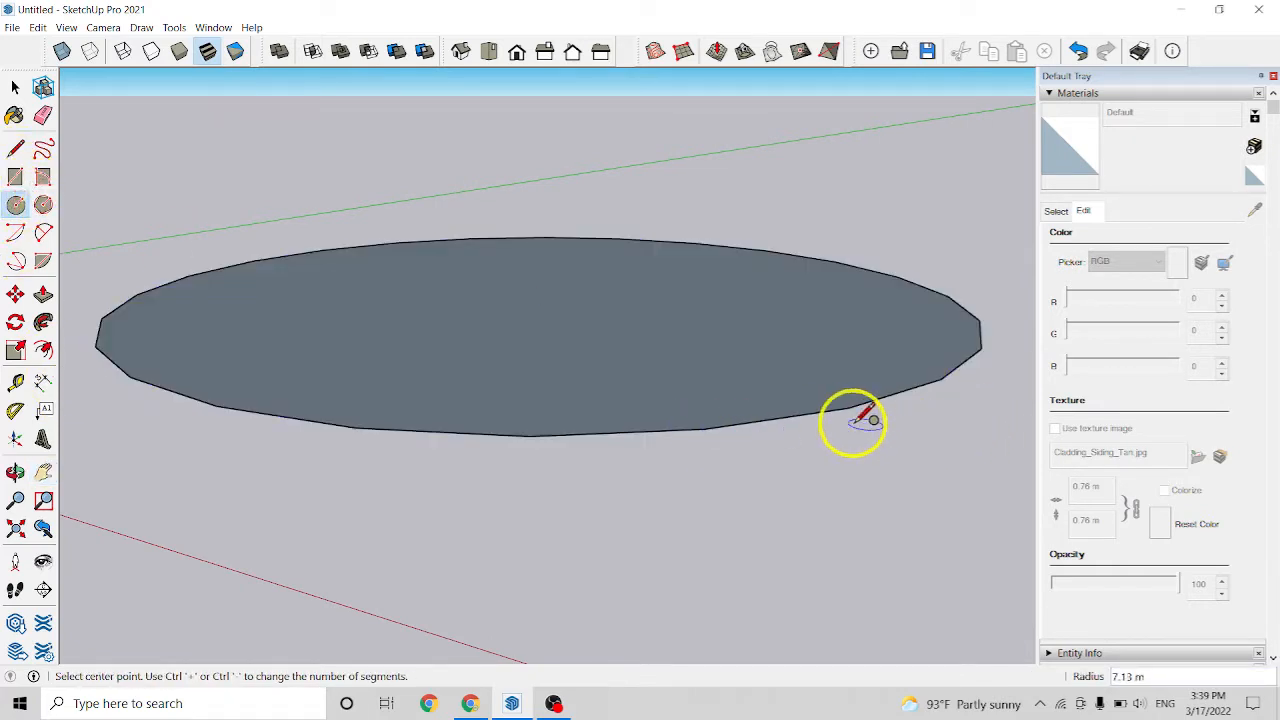
Set the new circle to 50 segments
{"action": "type", "text": "50"}
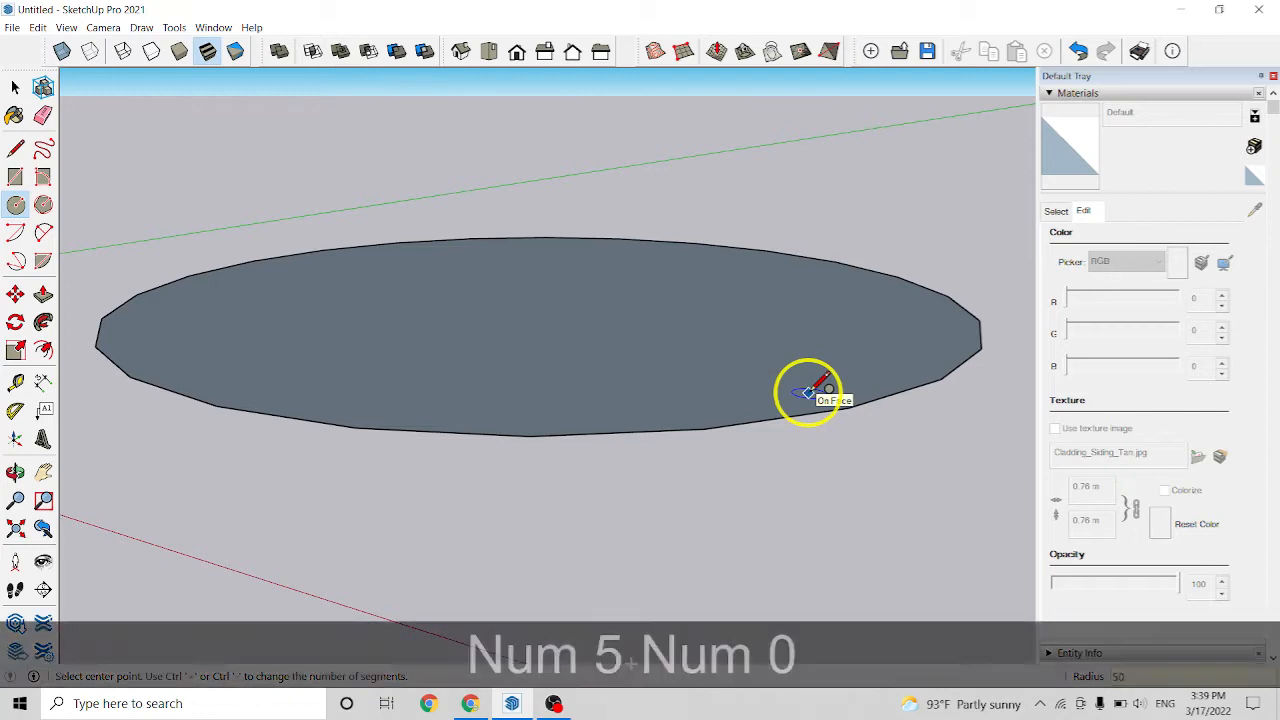
{"action": "type", "text": "s"}
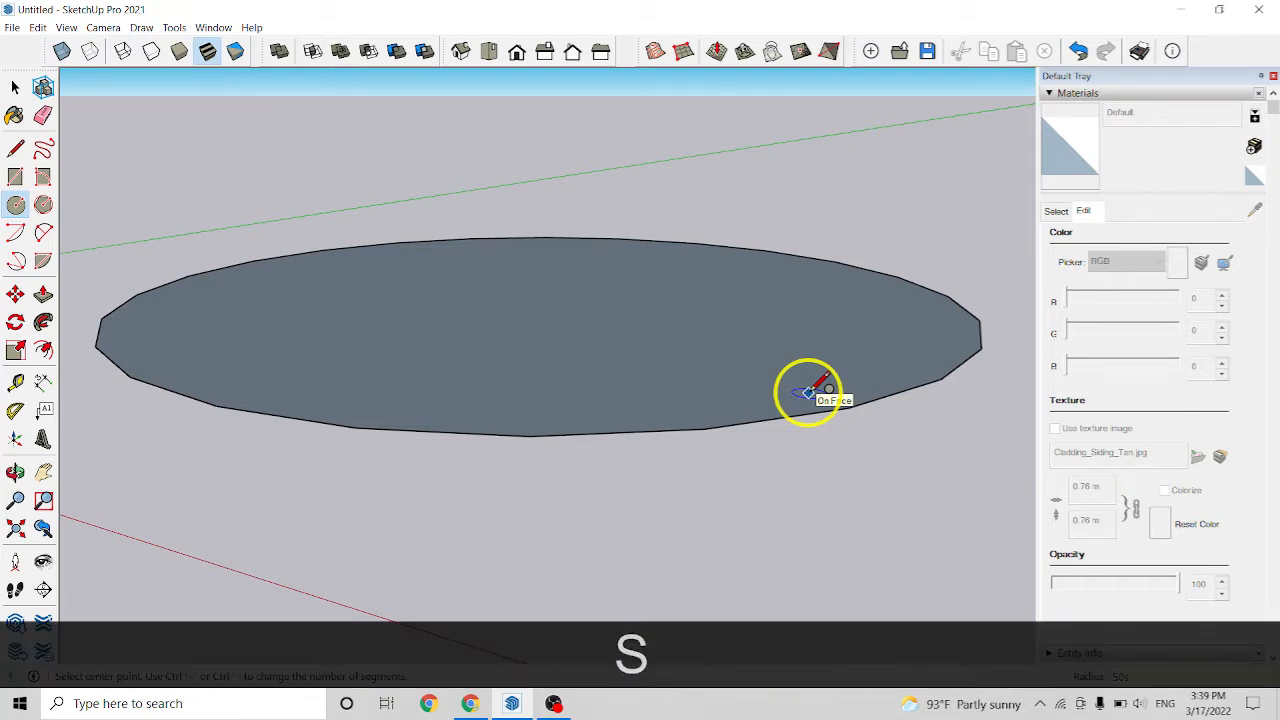
{"action": "key", "text": "Return"}
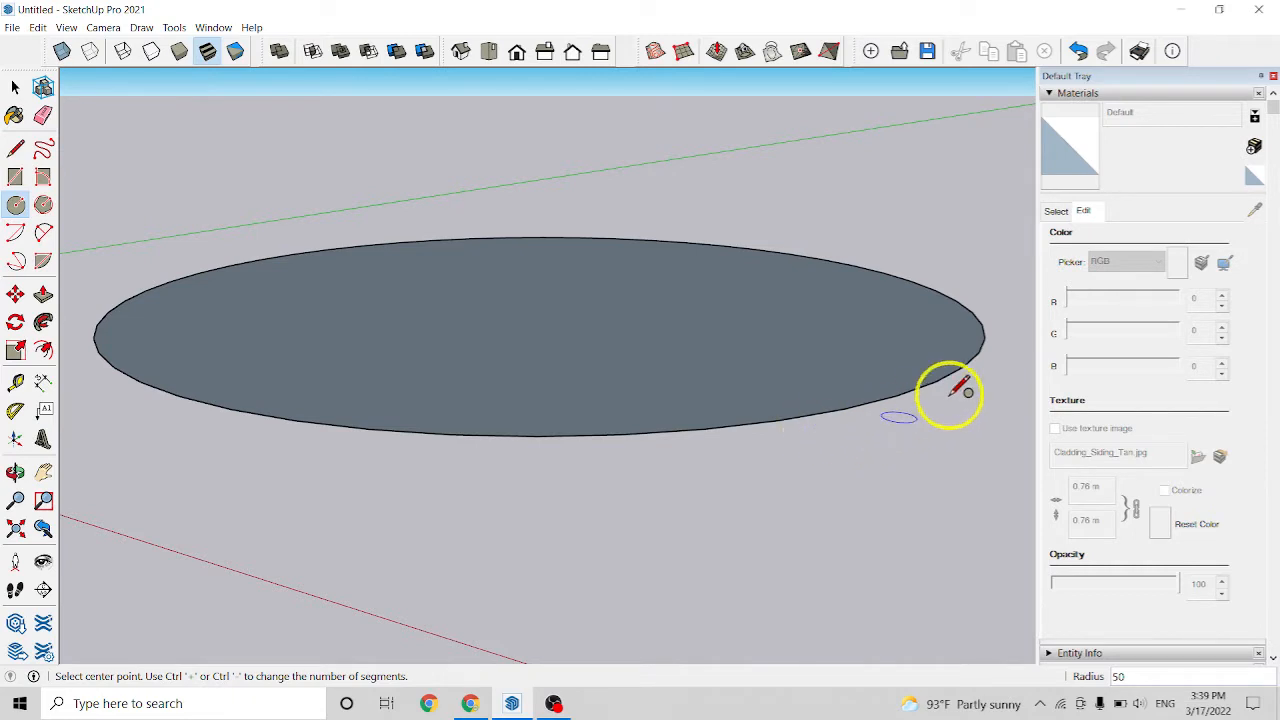
Draw a small rectangle on the ground starting from a point on the circle's edge and extending outward
{"action": "scroll", "coordinate": [641, 386], "scroll_direction": "down", "scroll_amount": 1}
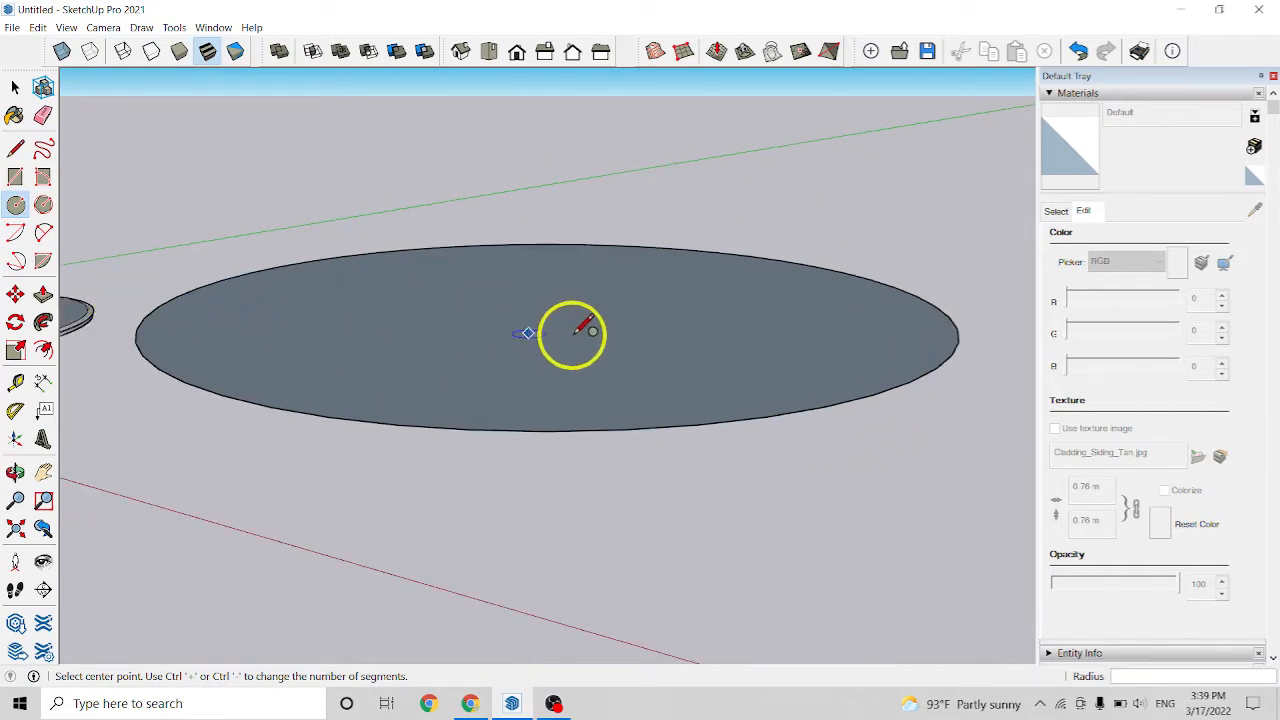
{"action": "scroll", "coordinate": [573, 334], "scroll_direction": "up", "scroll_amount": 1}
{"action": "scroll", "coordinate": [573, 334], "scroll_direction": "down", "scroll_amount": 2}
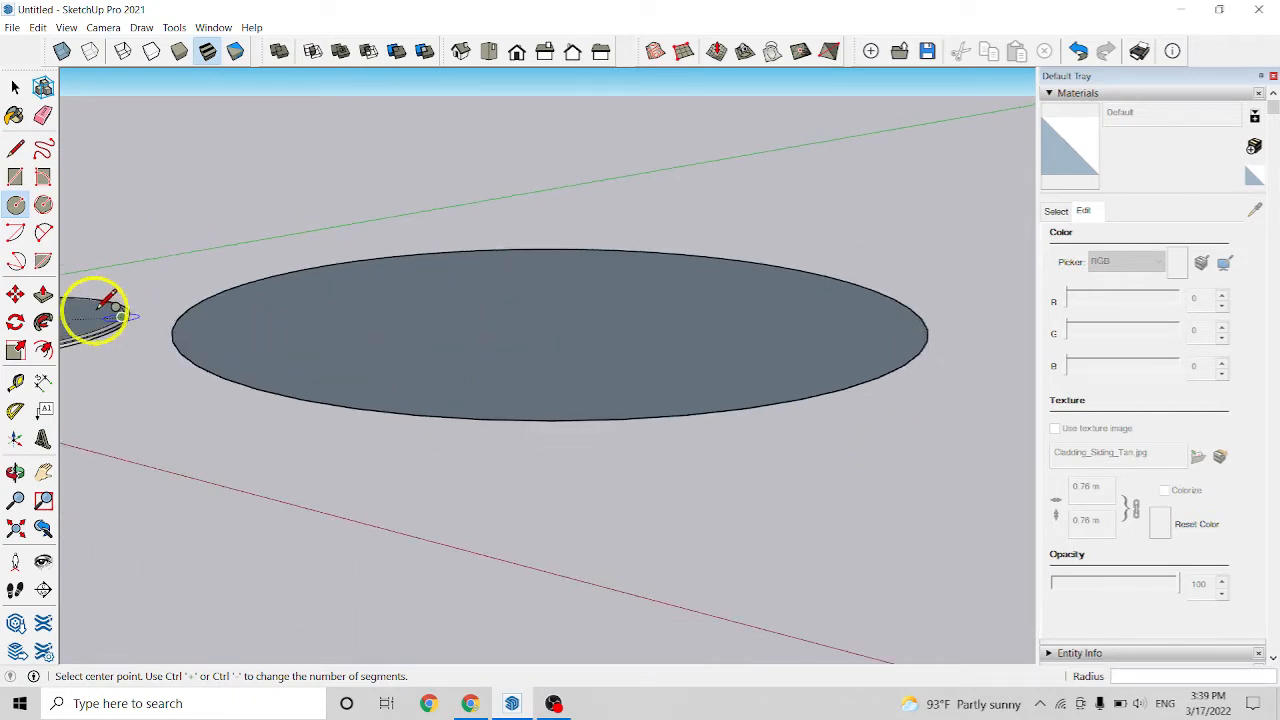
{"action": "left_click", "coordinate": [15, 177]}
{"action": "scroll", "coordinate": [838, 385], "scroll_direction": "up", "scroll_amount": 1}
{"action": "scroll", "coordinate": [832, 390], "scroll_direction": "up", "scroll_amount": 1}
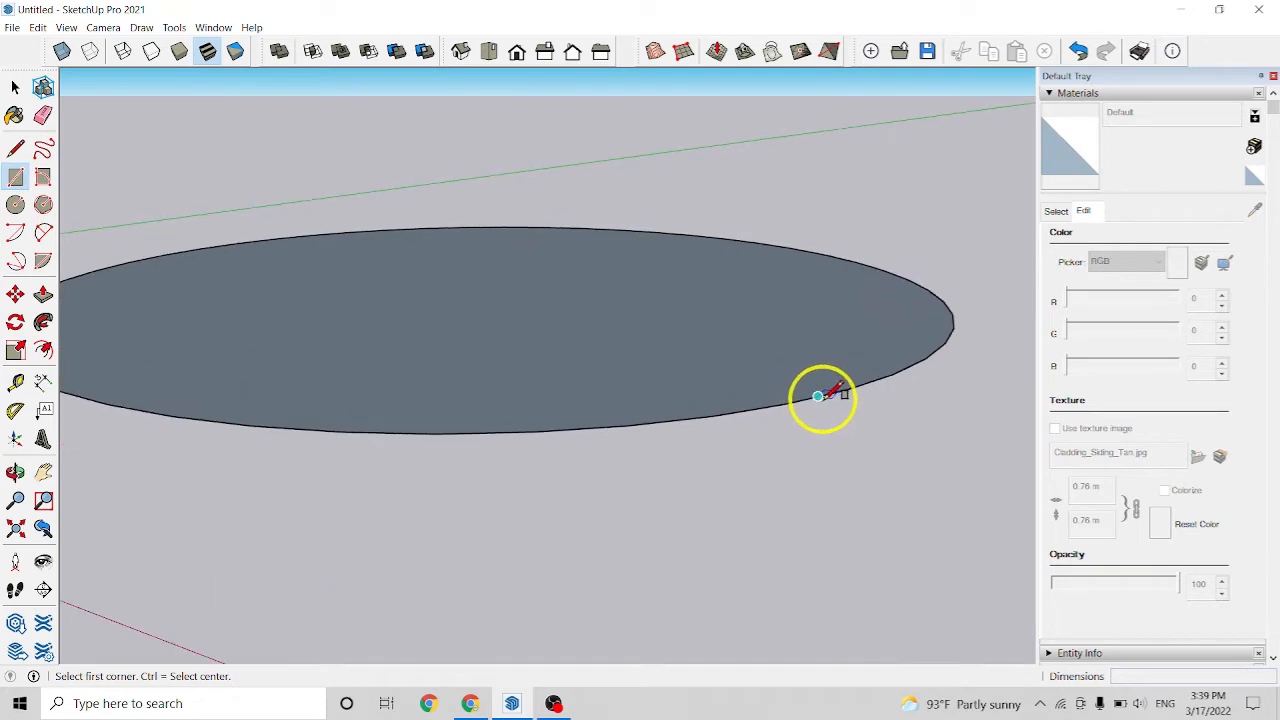
{"action": "middle_click_drag", "start_coordinate": [818, 397], "coordinate": [816, 449]}
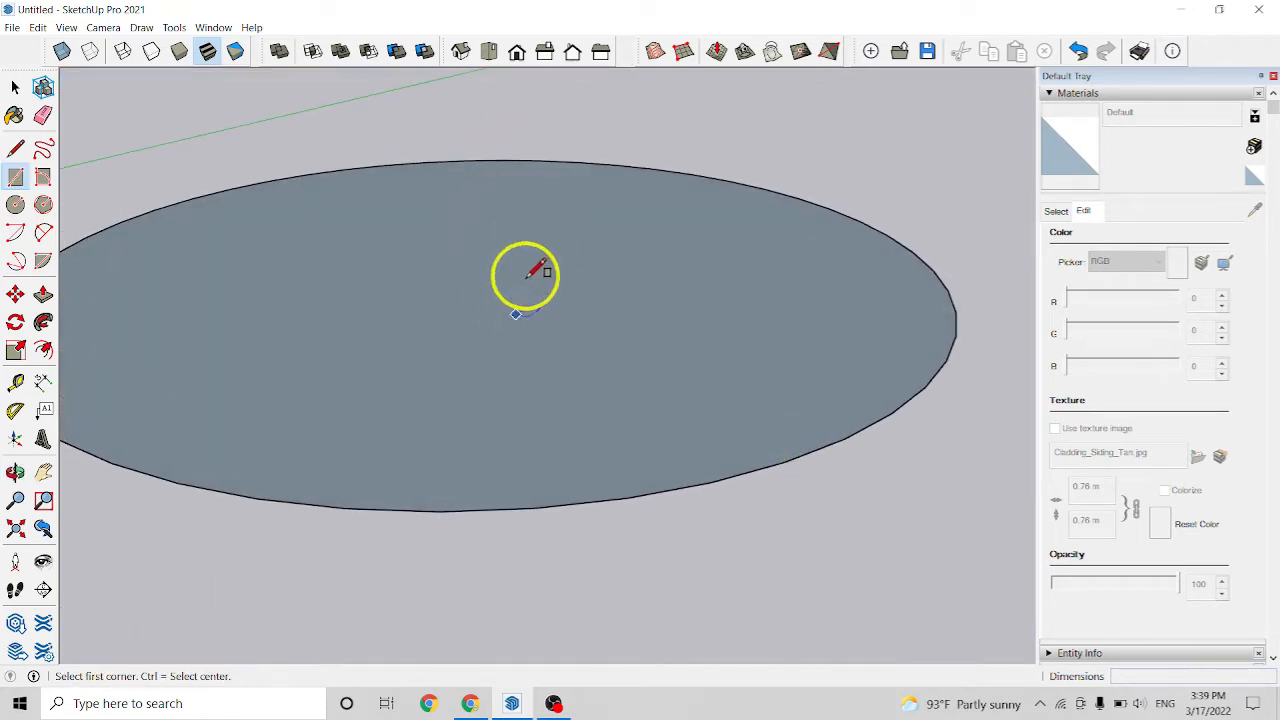
{"action": "left_click", "coordinate": [816, 449]}
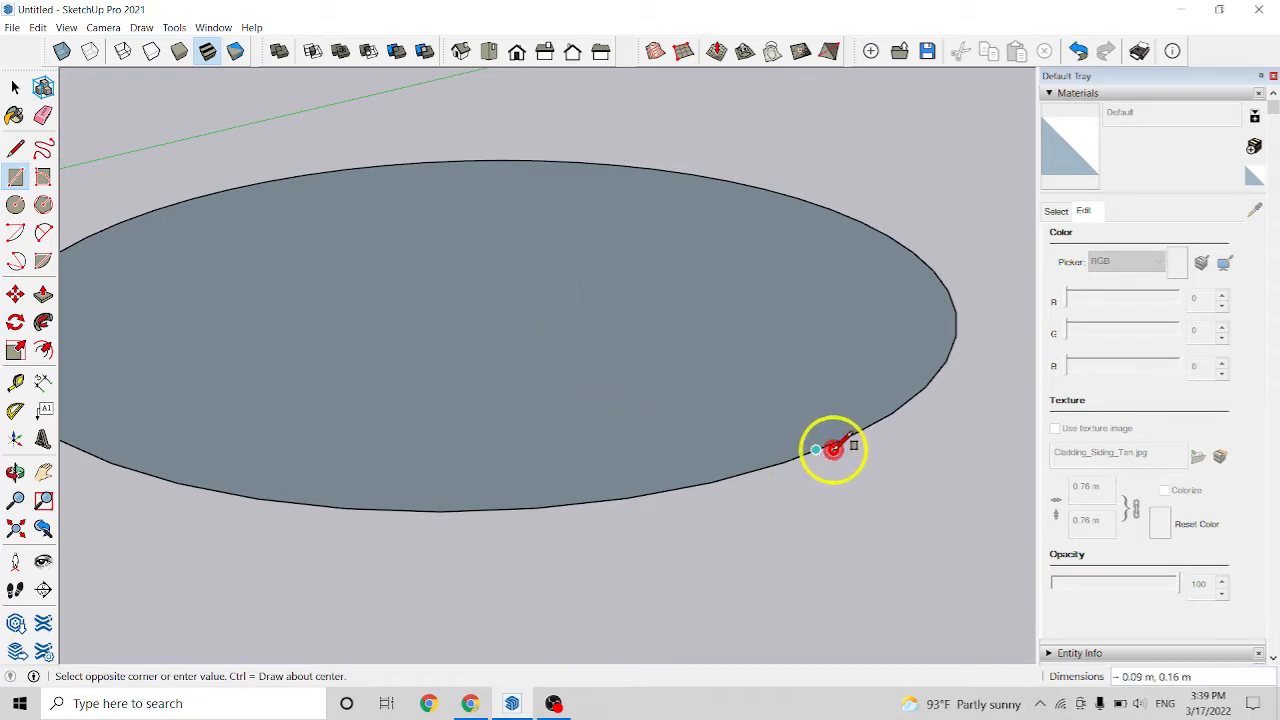
{"action": "left_click", "coordinate": [951, 431]}
Try to push/pull the small rectangle downward by about 0.66 m without creating a new starting face
{"action": "middle_click_drag", "start_coordinate": [940, 440], "coordinate": [966, 417]}
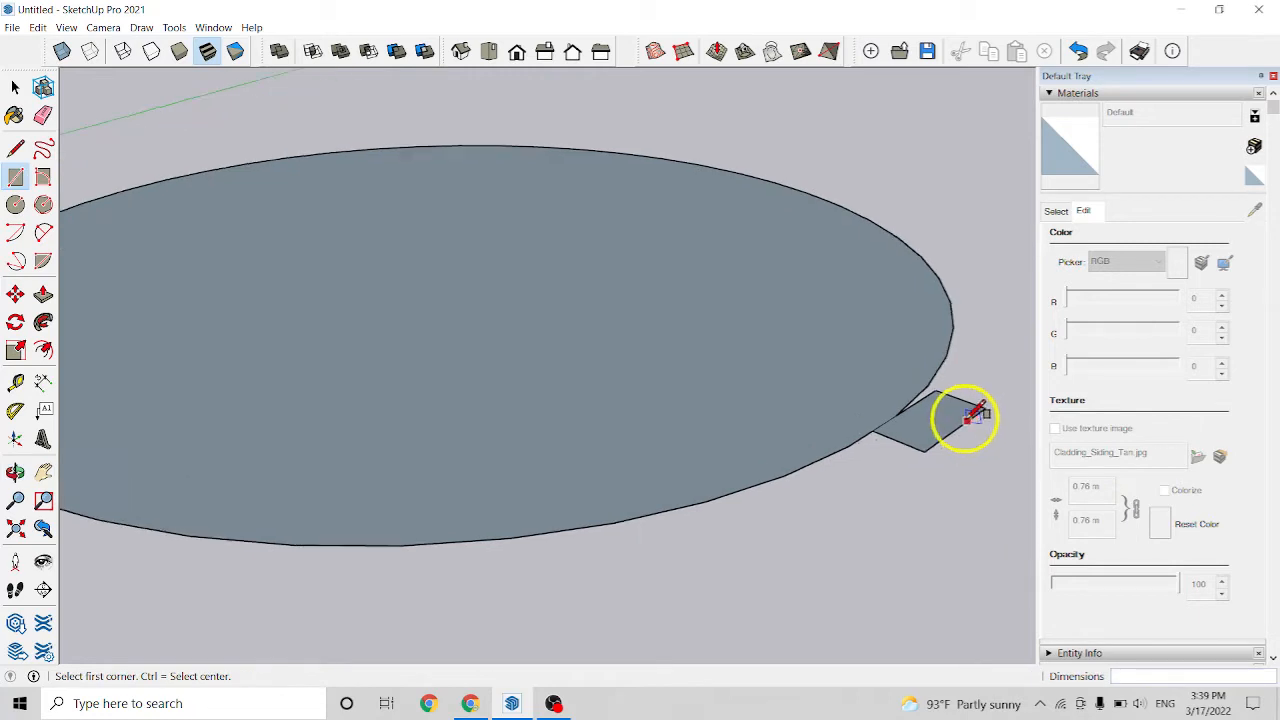
{"action": "scroll", "coordinate": [926, 435], "scroll_direction": "up", "scroll_amount": 2}
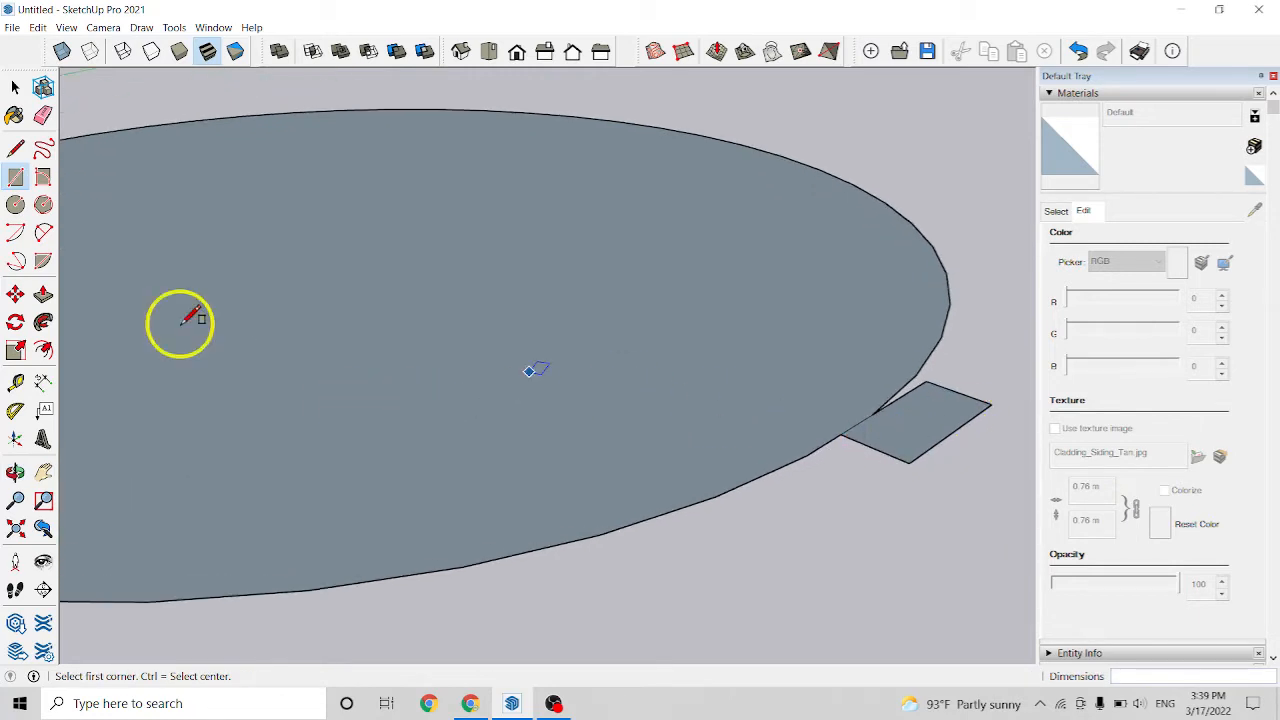
{"action": "left_click", "coordinate": [43, 294]}
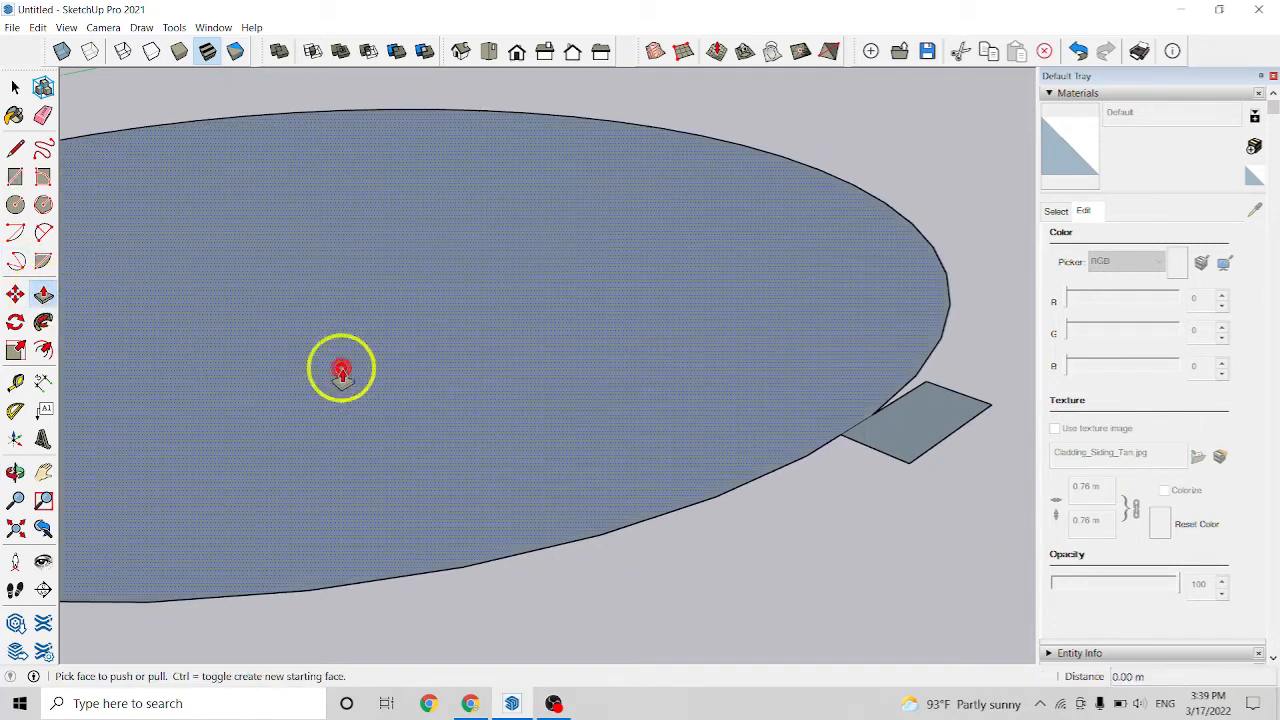
{"action": "left_click", "coordinate": [914, 434]}
{"action": "left_click", "coordinate": [906, 510]}
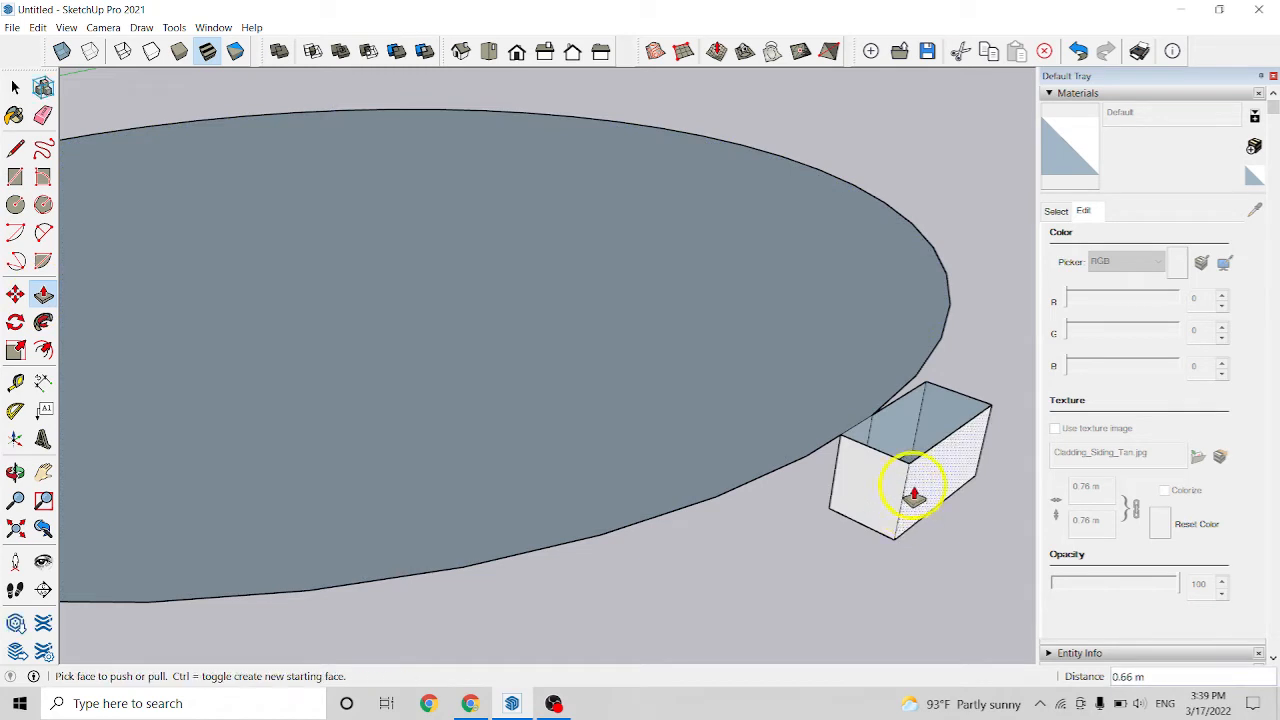
{"action": "key", "text": "ctrl+z"}
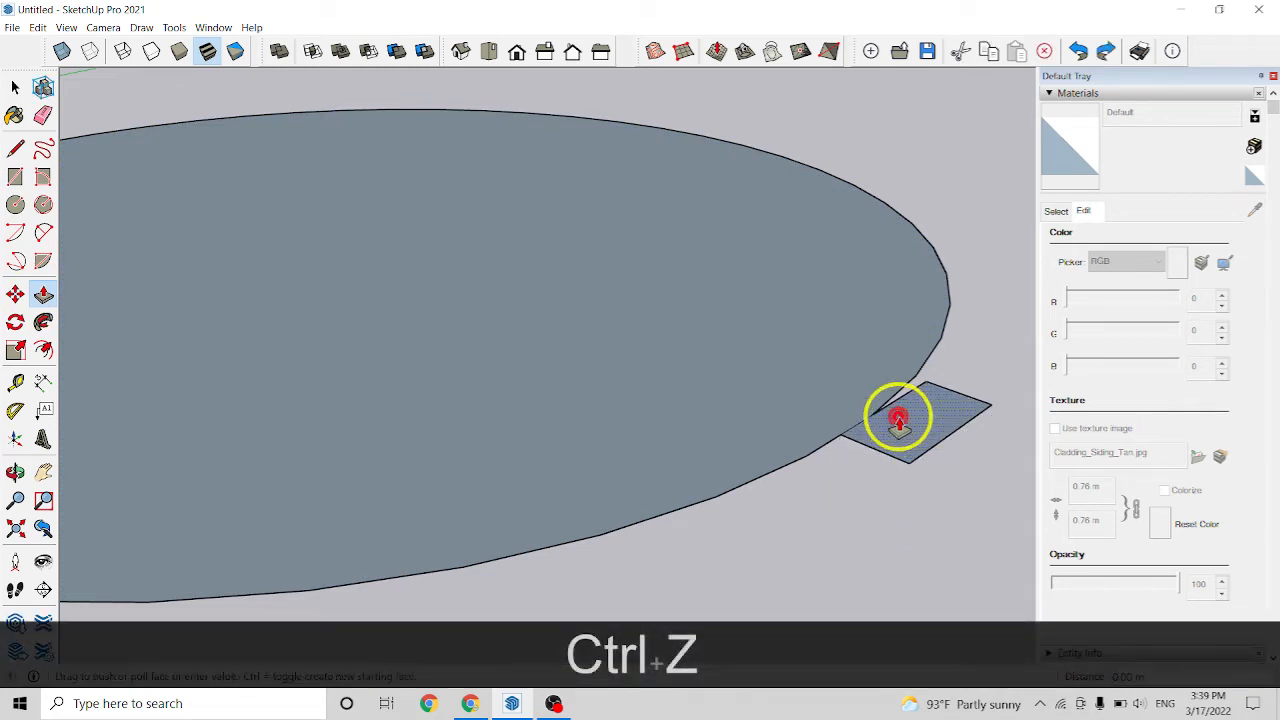
Push/Pull the small rectangle downward into a box about 0.6 m high, creating a new starting face so its top is kept
{"action": "key", "text": "ctrl"}
{"action": "left_click", "coordinate": [906, 485]}
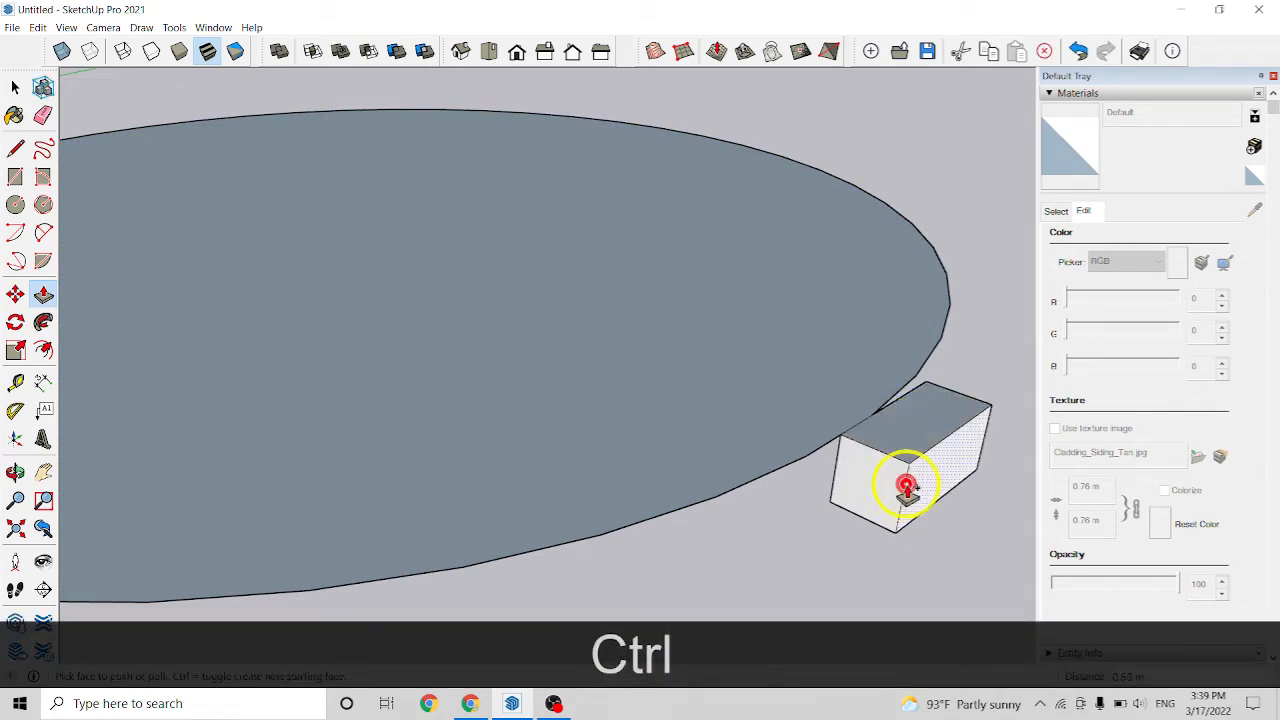
{"action": "middle_click_drag", "start_coordinate": [906, 487], "coordinate": [959, 369]}
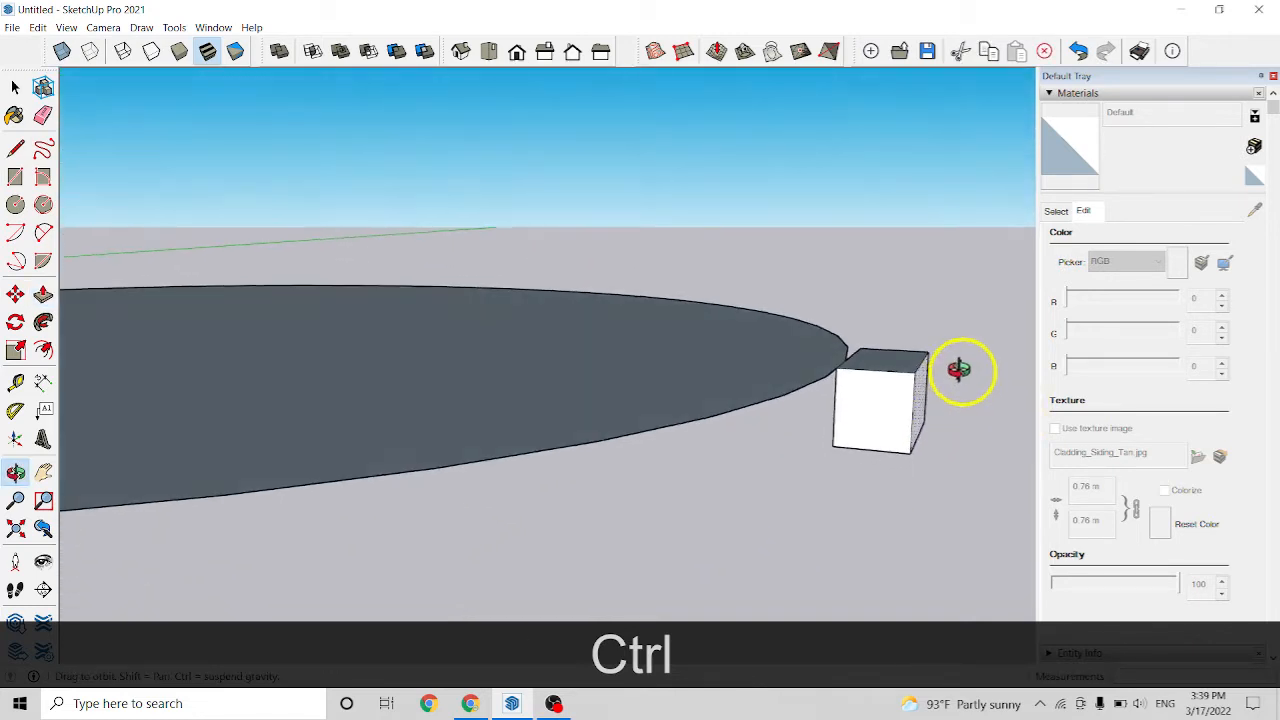
{"action": "scroll", "coordinate": [877, 380], "scroll_direction": "up", "scroll_amount": 5}
{"action": "middle_click_drag", "start_coordinate": [871, 391], "coordinate": [908, 393]}
{"action": "key", "text": "space"}
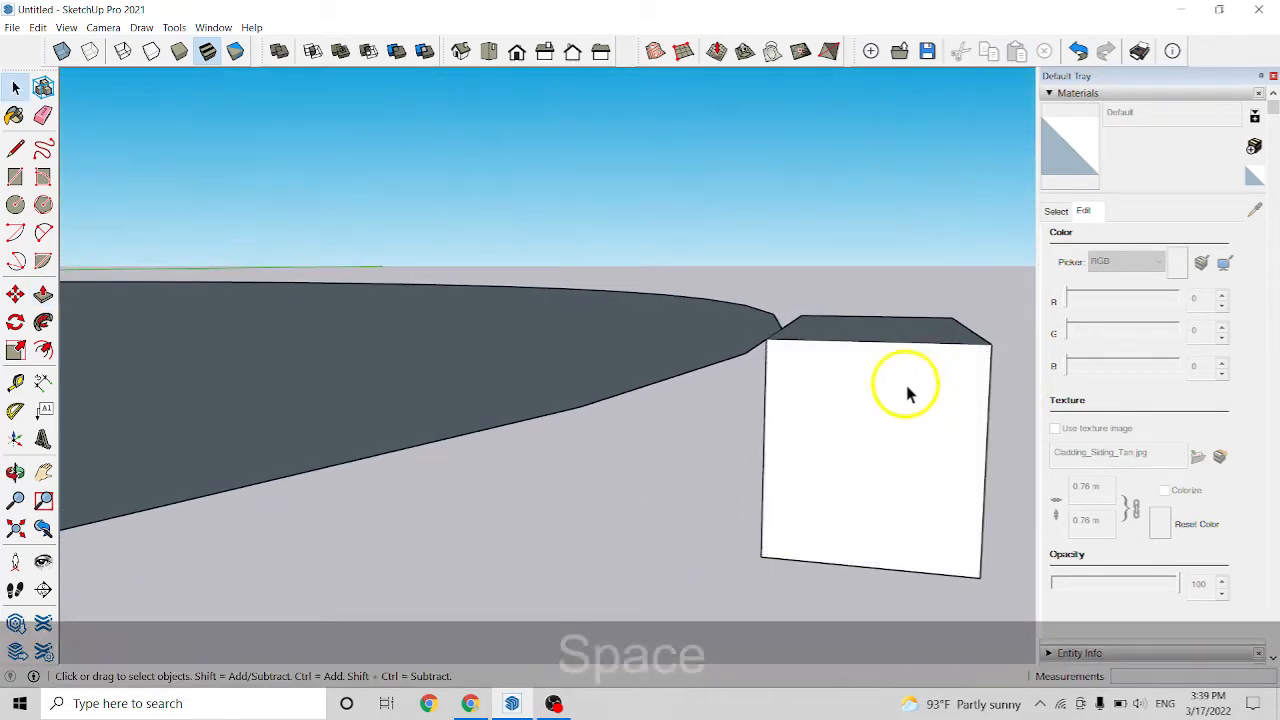
Draw the first two segments of a zigzag line on the box's front face, starting at the upper corner touching the circle
{"action": "left_click", "coordinate": [15, 148]}
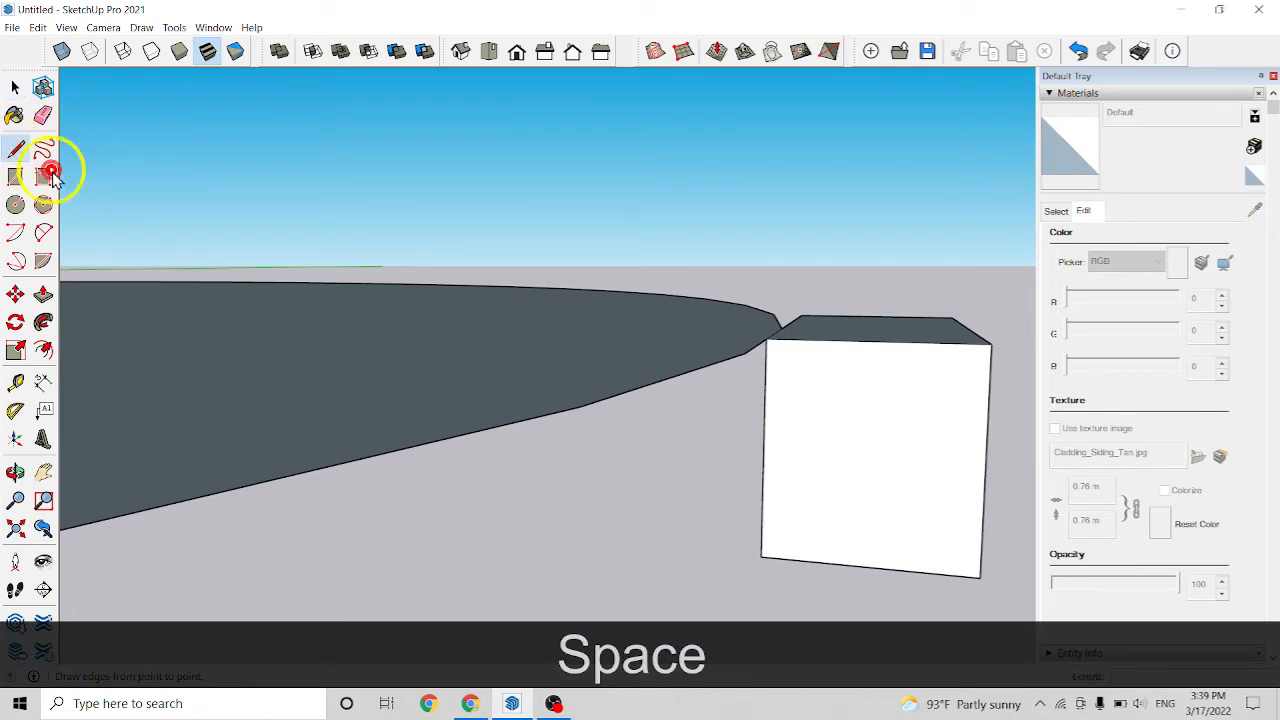
{"action": "left_click", "coordinate": [766, 340]}
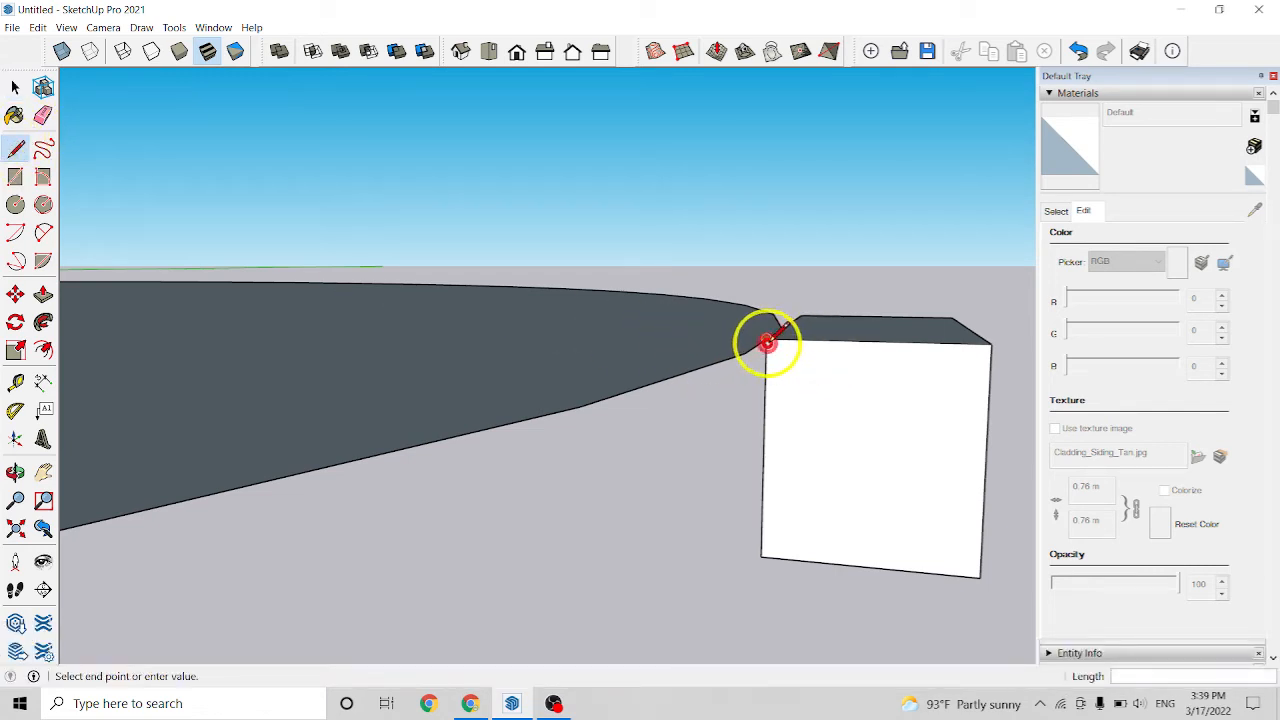
{"action": "left_click", "coordinate": [927, 406]}
{"action": "left_click", "coordinate": [808, 452]}
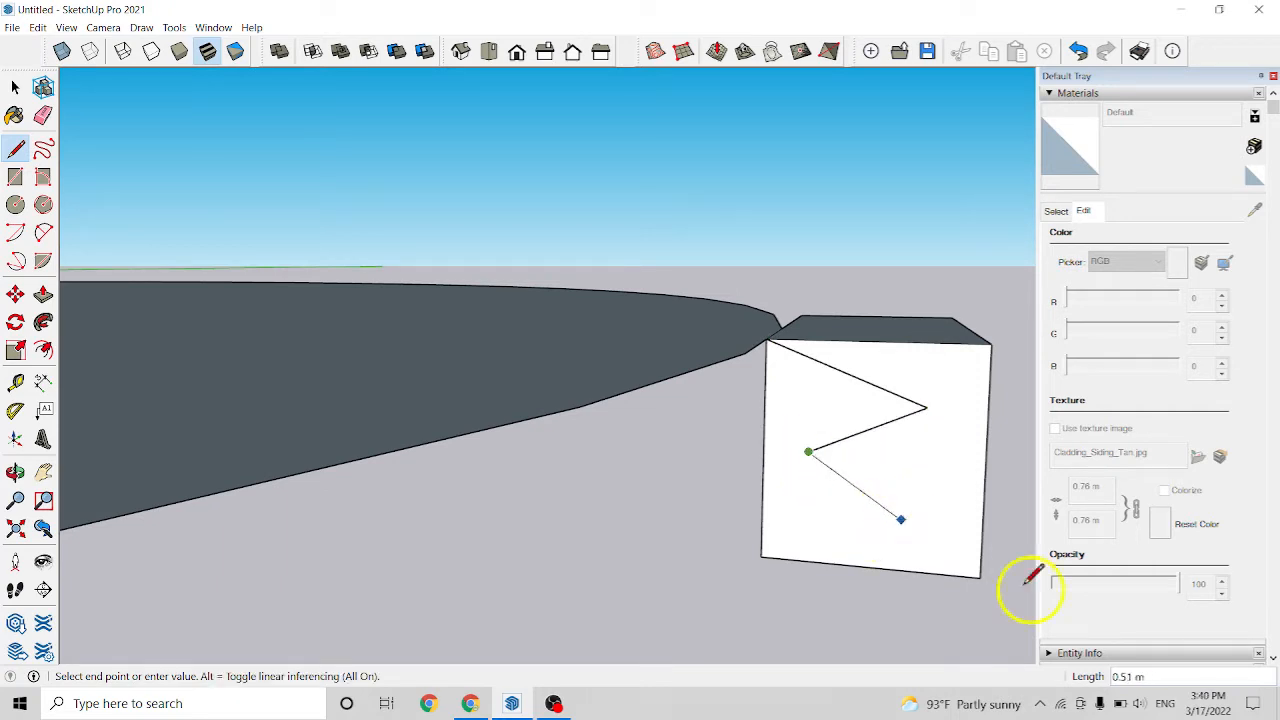
Try to complete the zigzag with two more segments ending at the lower corner of the box's front face
{"action": "left_click", "coordinate": [908, 494]}
{"action": "left_click", "coordinate": [761, 556]}
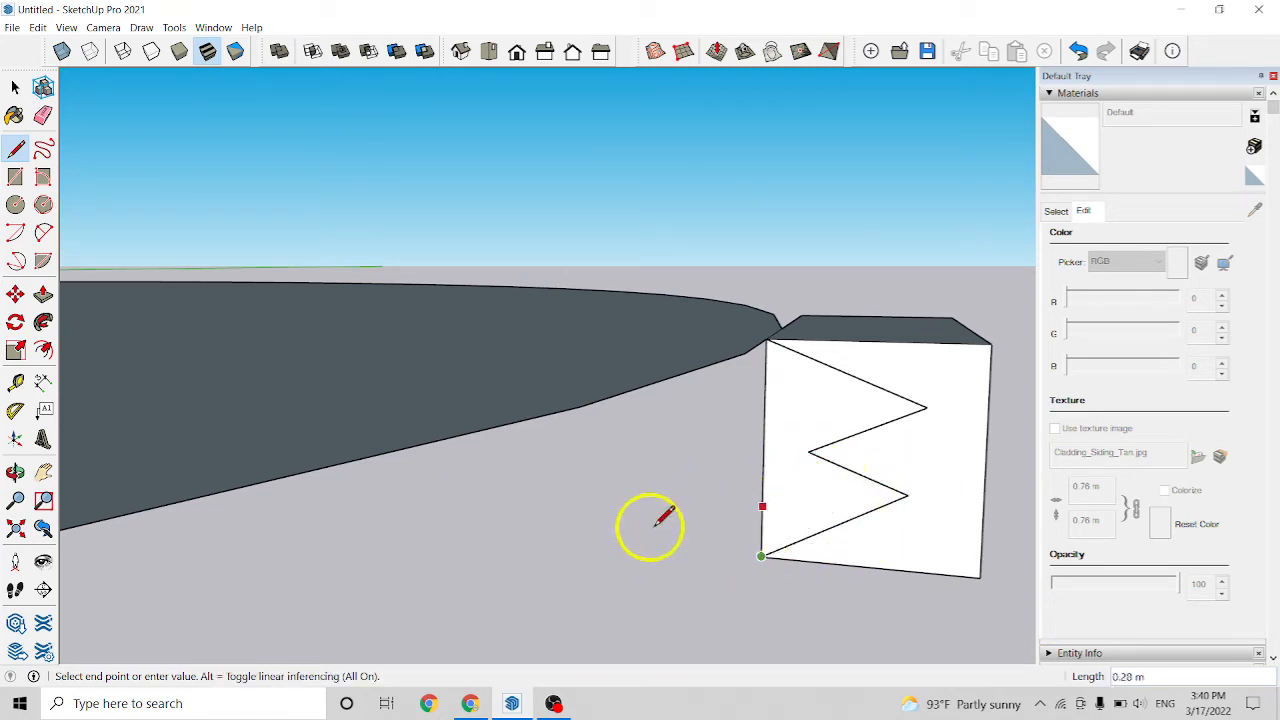
{"action": "key", "text": "space"}
{"action": "middle_click_drag", "start_coordinate": [743, 528], "coordinate": [812, 505]}
{"action": "key", "text": "ctrl+z"}
{"action": "key", "text": "ctrl+z"}
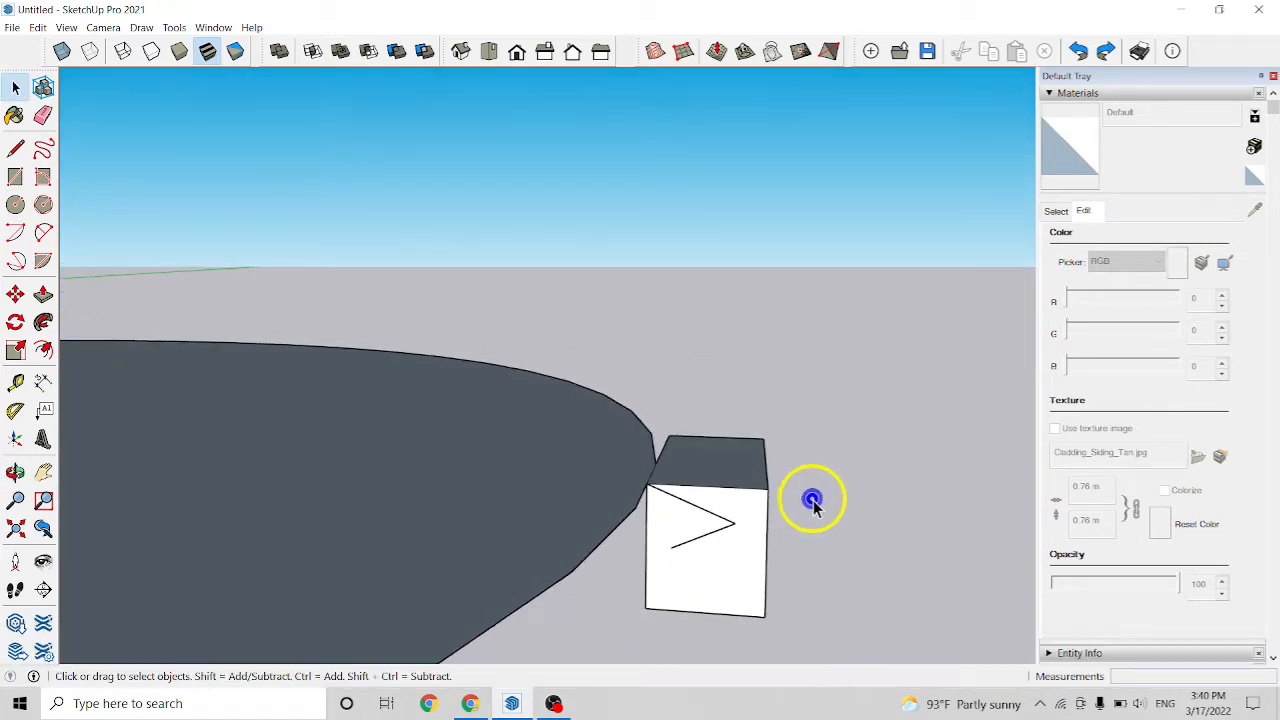
Redraw the zigzag's third and fourth segments from its open end to the front face's lower corner beneath the starting point
{"action": "left_click", "coordinate": [15, 148]}
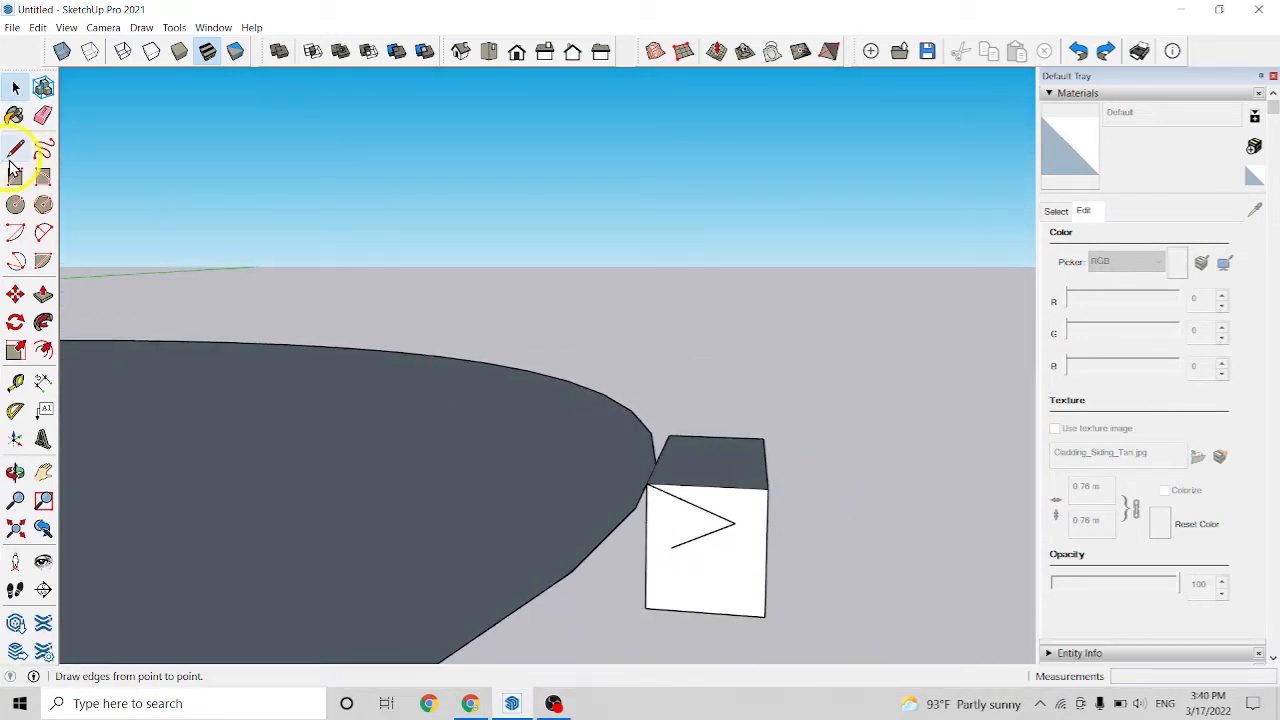
{"action": "left_click", "coordinate": [670, 547]}
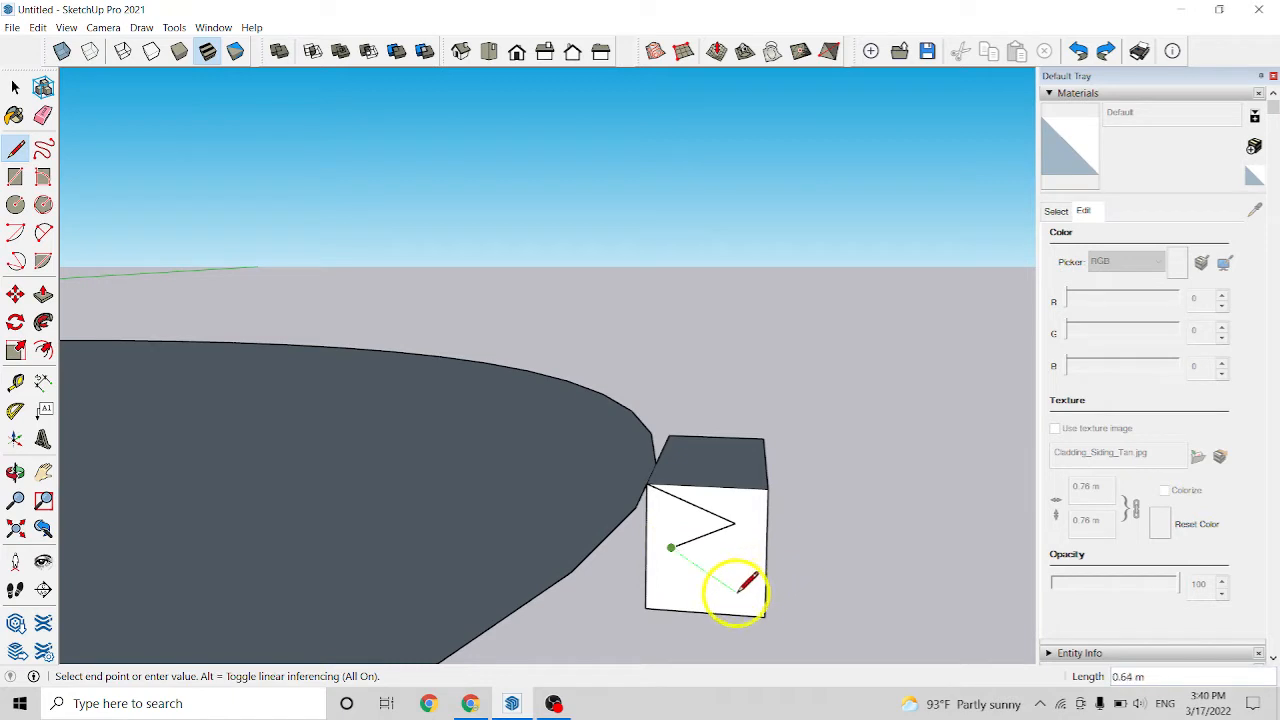
{"action": "left_click", "coordinate": [720, 581]}
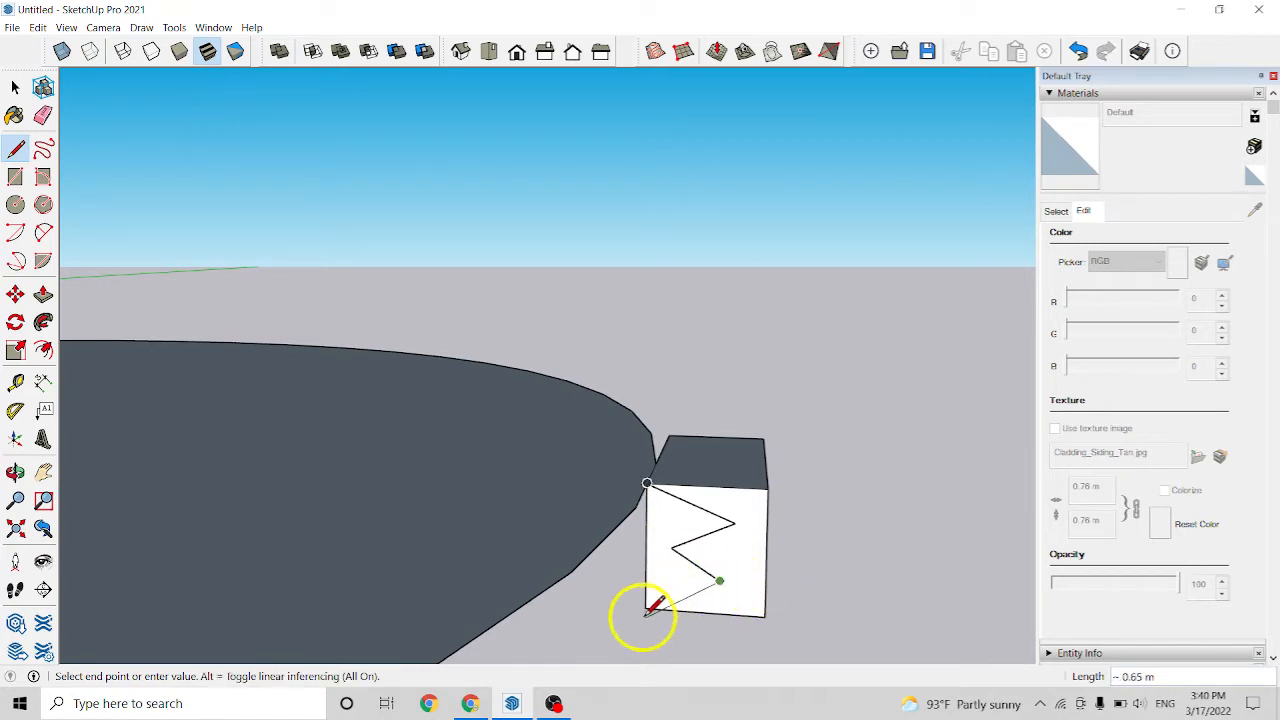
{"action": "middle_click_drag", "start_coordinate": [814, 583], "coordinate": [689, 546]}
{"action": "key", "text": "space"}
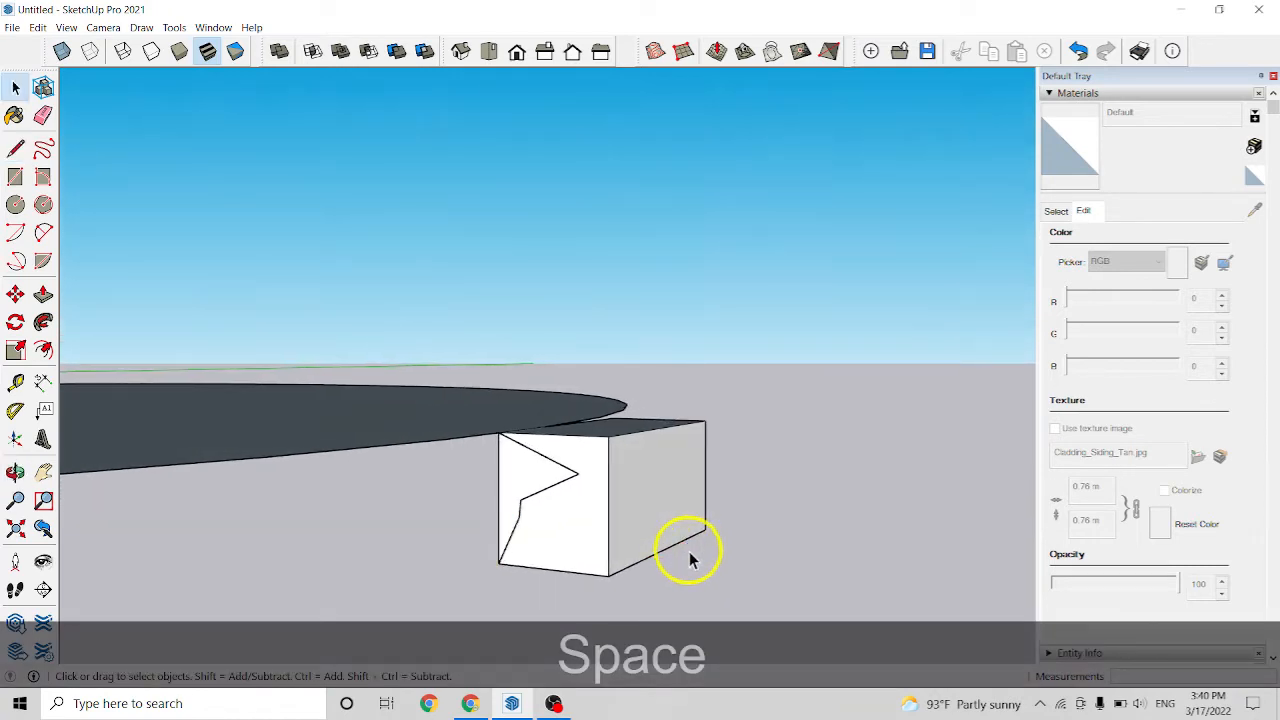
Delete the zigzag's two lower segments from the box's front face
{"action": "middle_click_drag", "start_coordinate": [543, 526], "coordinate": [590, 537]}
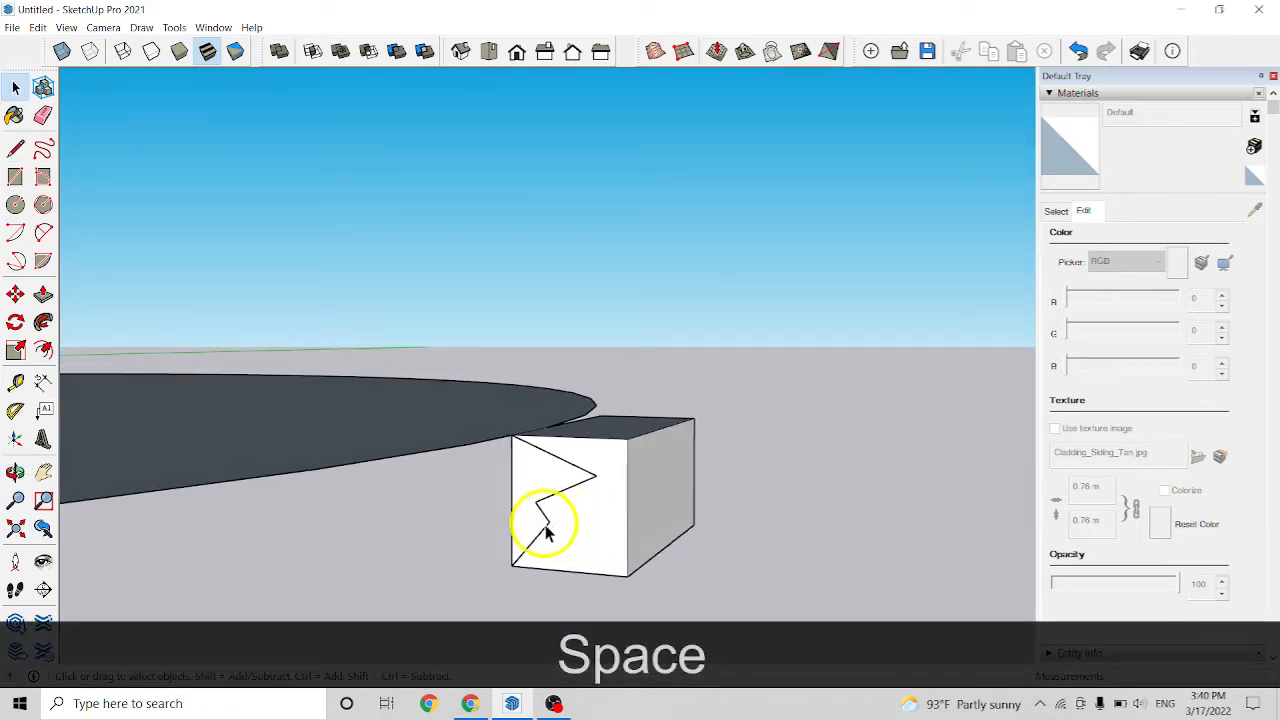
{"action": "left_click", "coordinate": [544, 526]}
{"action": "key", "text": "Delete"}
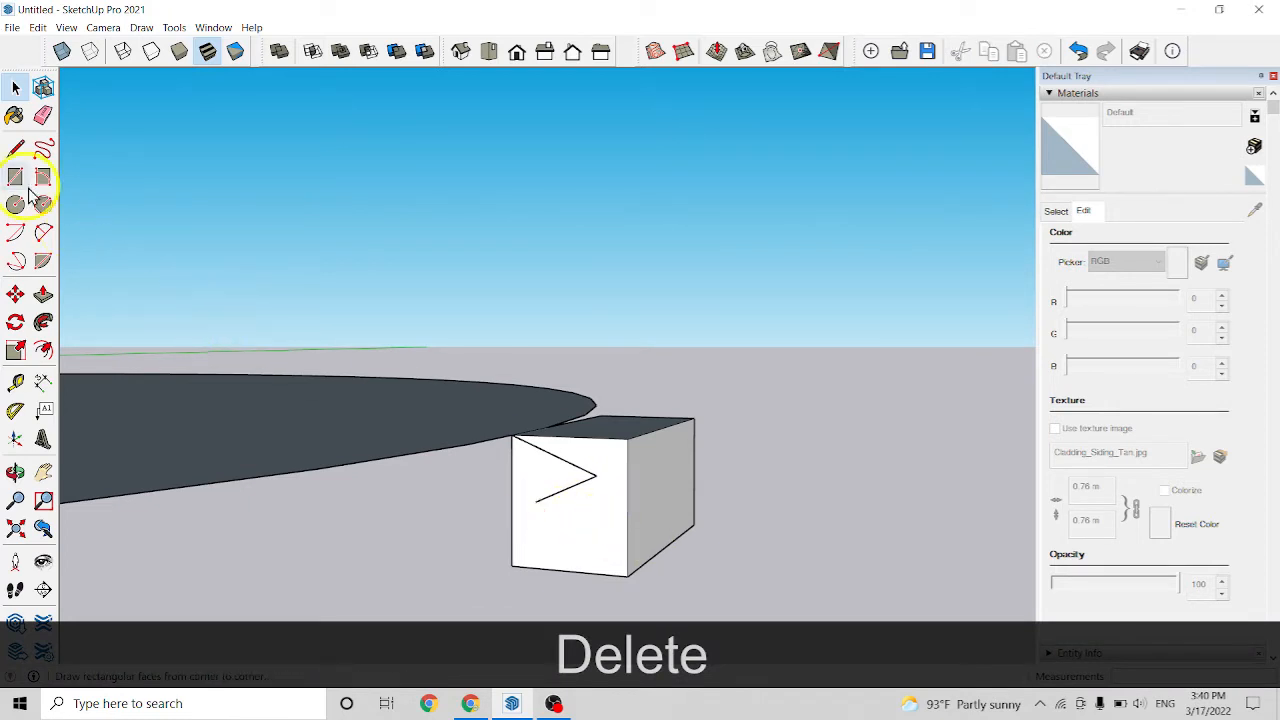
Draw the zigzag's third segment to near the front face's outer lower corner, closing it with a segment about 0.55 m long to the opposite lower corner
{"action": "left_click", "coordinate": [16, 149]}
{"action": "left_click", "coordinate": [536, 501]}
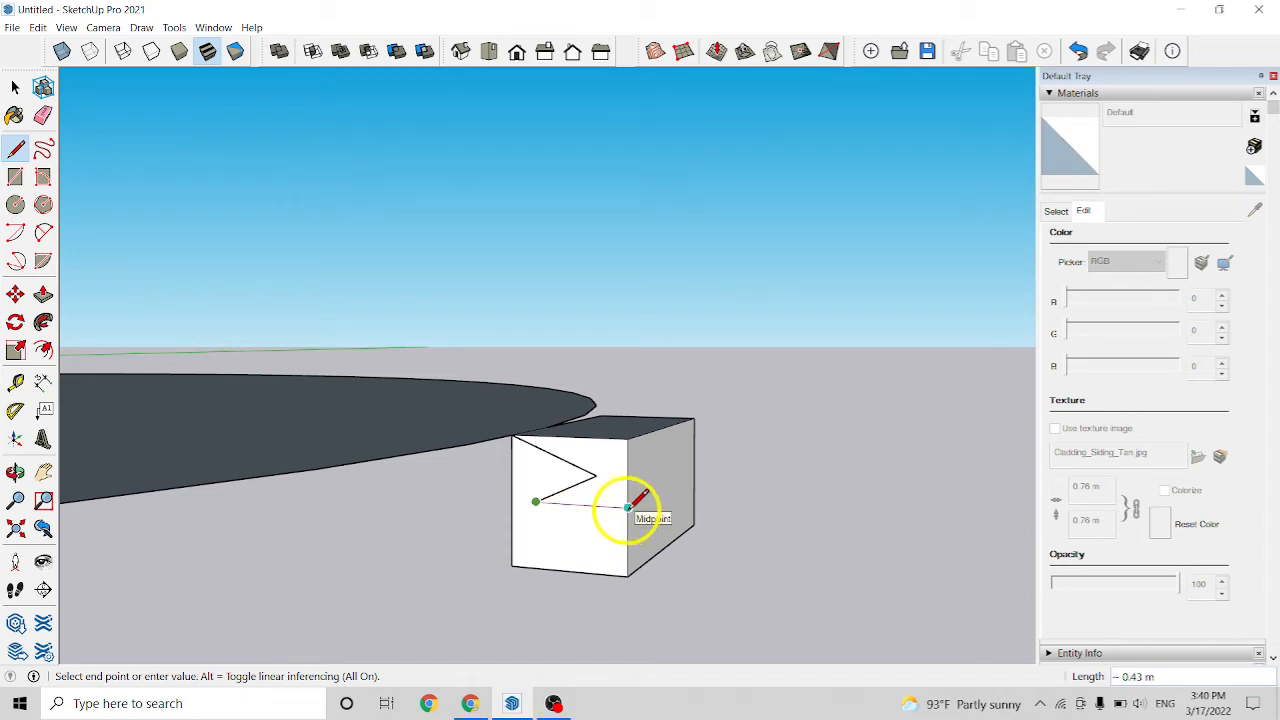
{"action": "left_click", "coordinate": [627, 560]}
{"action": "left_click", "coordinate": [512, 566]}
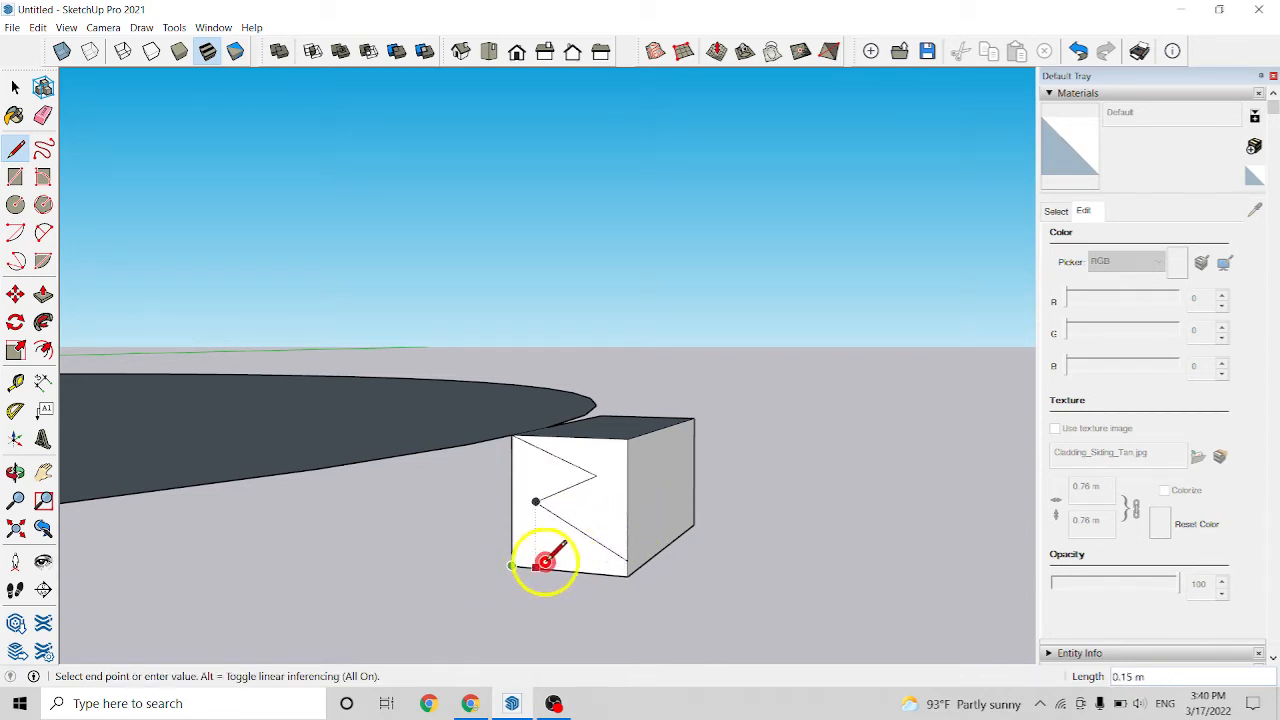
{"action": "left_click", "coordinate": [624, 556]}
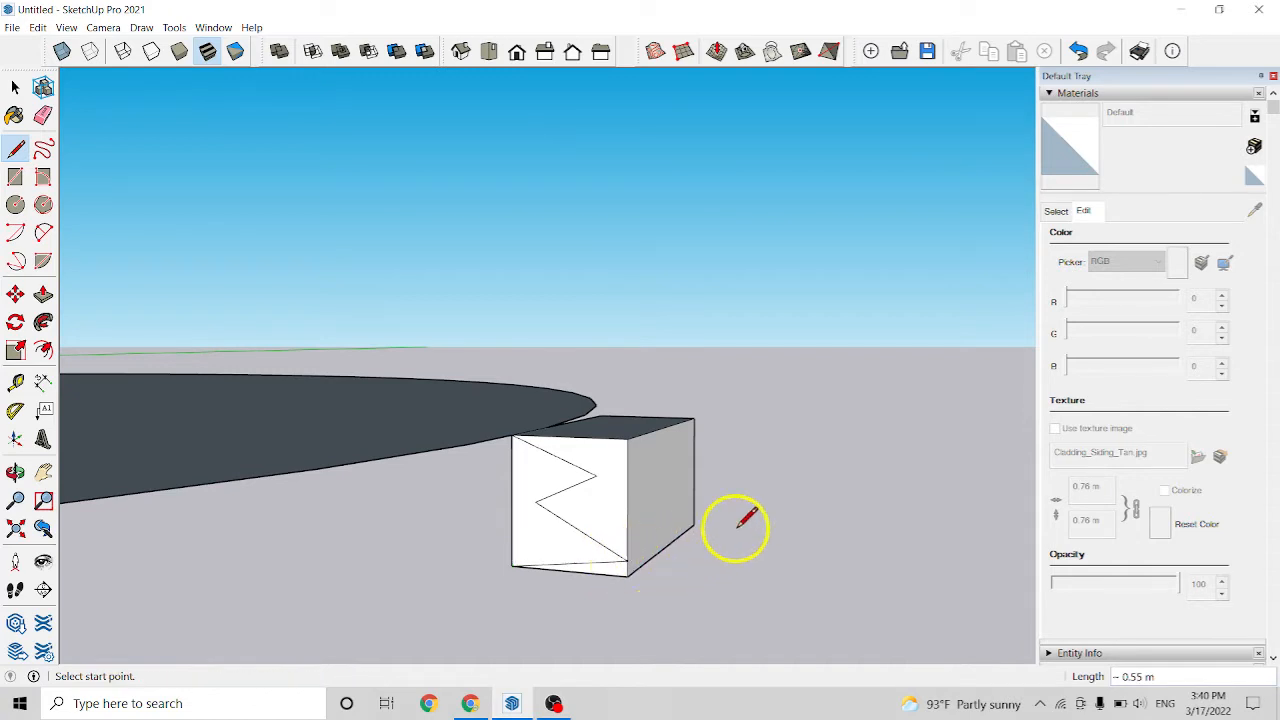
Delete the box's long side face and its remaining body, keeping the front face with the zigzag profile
{"action": "scroll", "coordinate": [754, 524], "scroll_direction": "down", "scroll_amount": 1}
{"action": "key", "text": "space"}
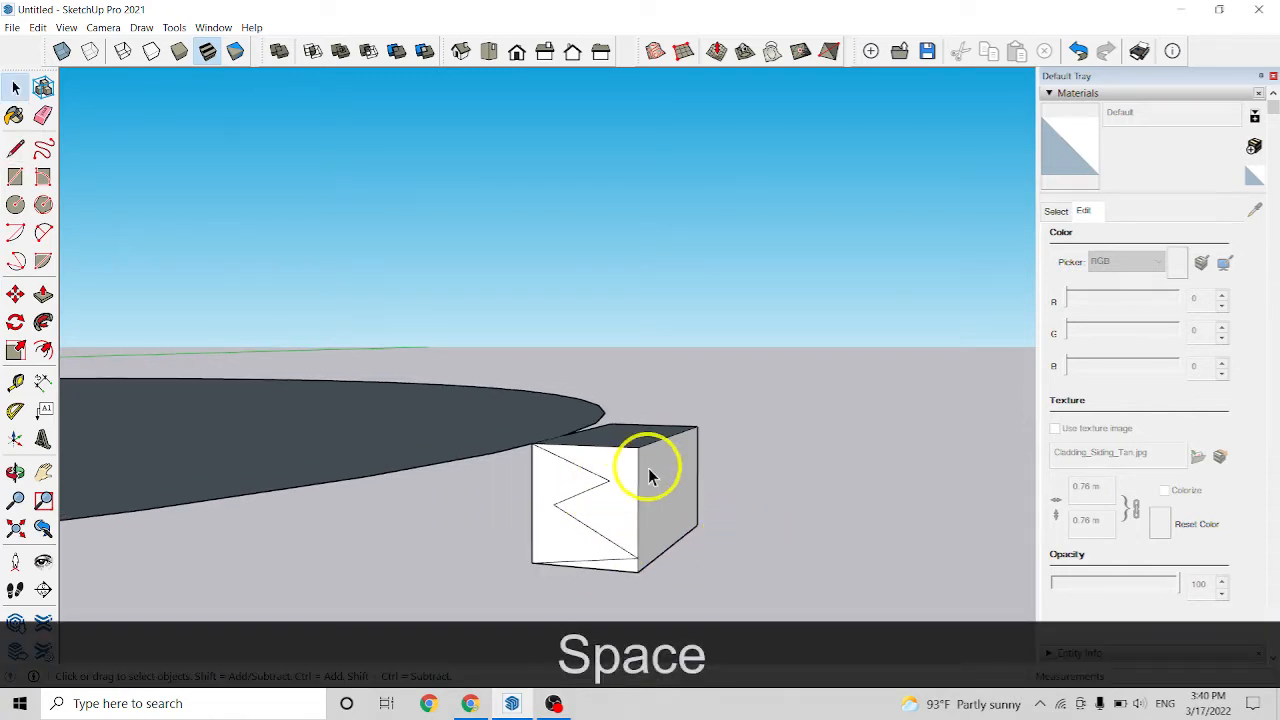
{"action": "middle_click_drag", "start_coordinate": [716, 497], "coordinate": [634, 477]}
{"action": "left_click", "coordinate": [634, 477]}
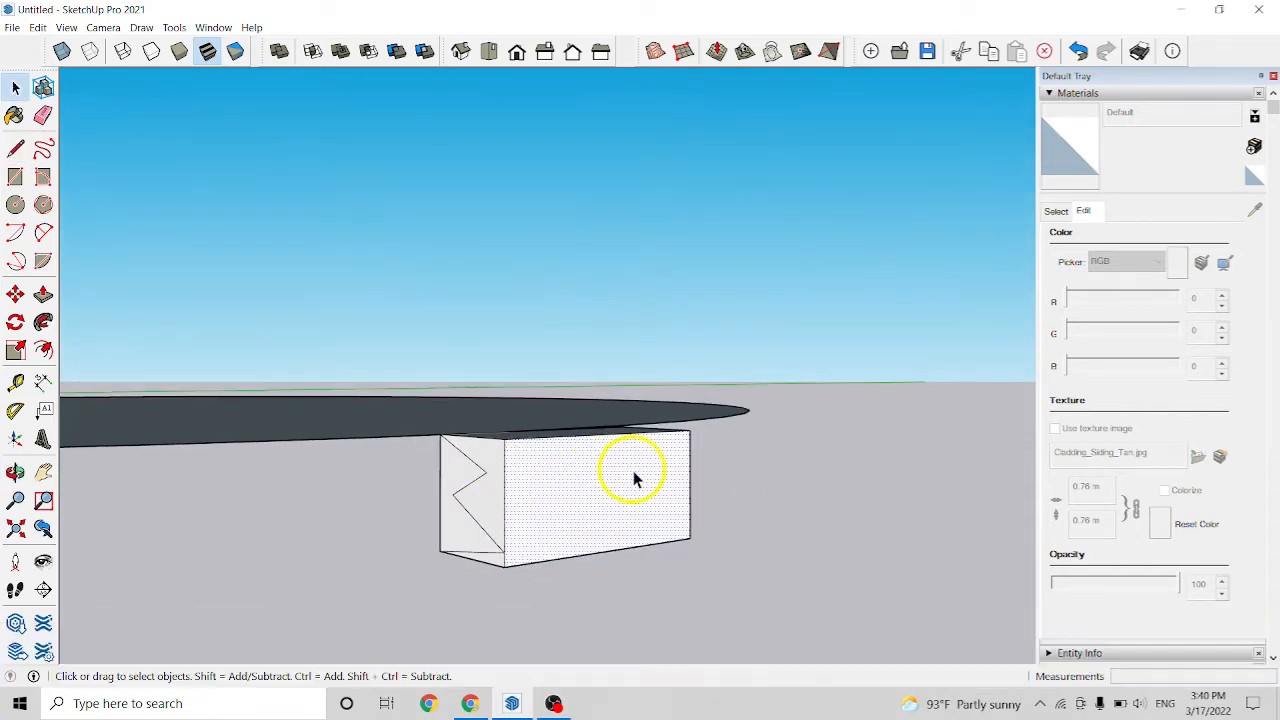
{"action": "key", "text": "Delete"}
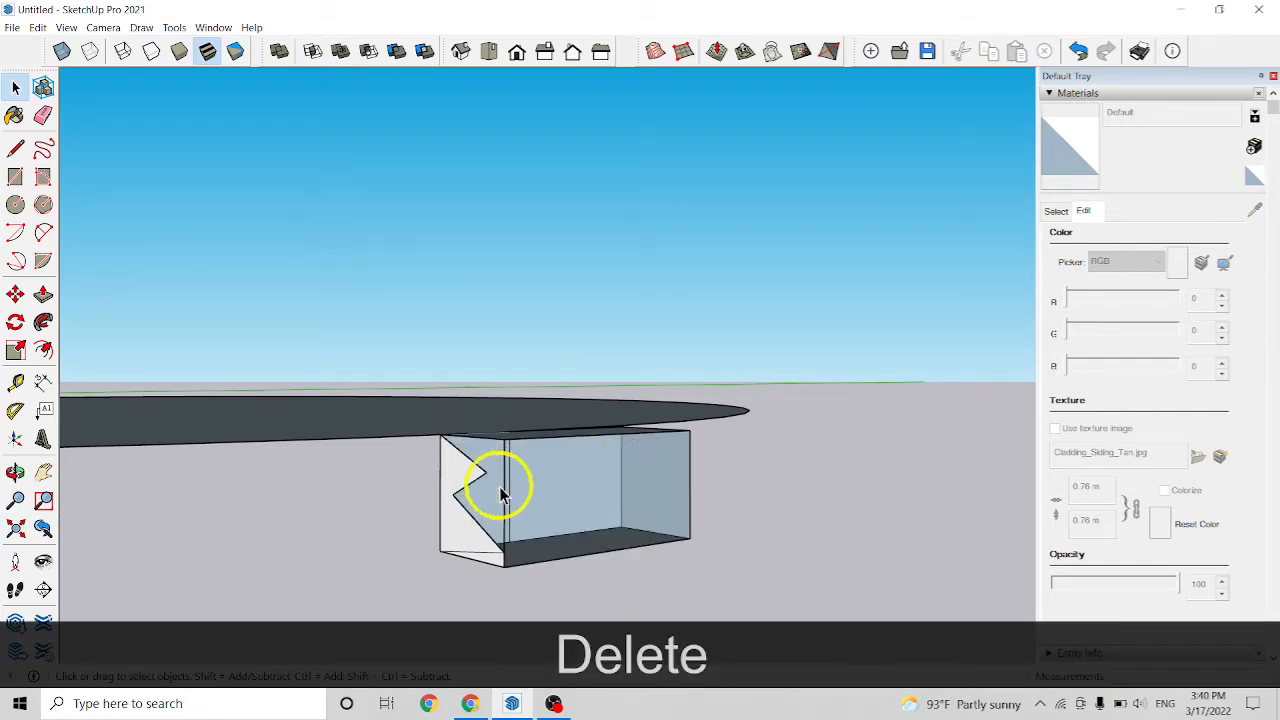
{"action": "left_click", "coordinate": [545, 443]}
{"action": "key", "text": "Delete"}
{"action": "key", "text": "Delete"}
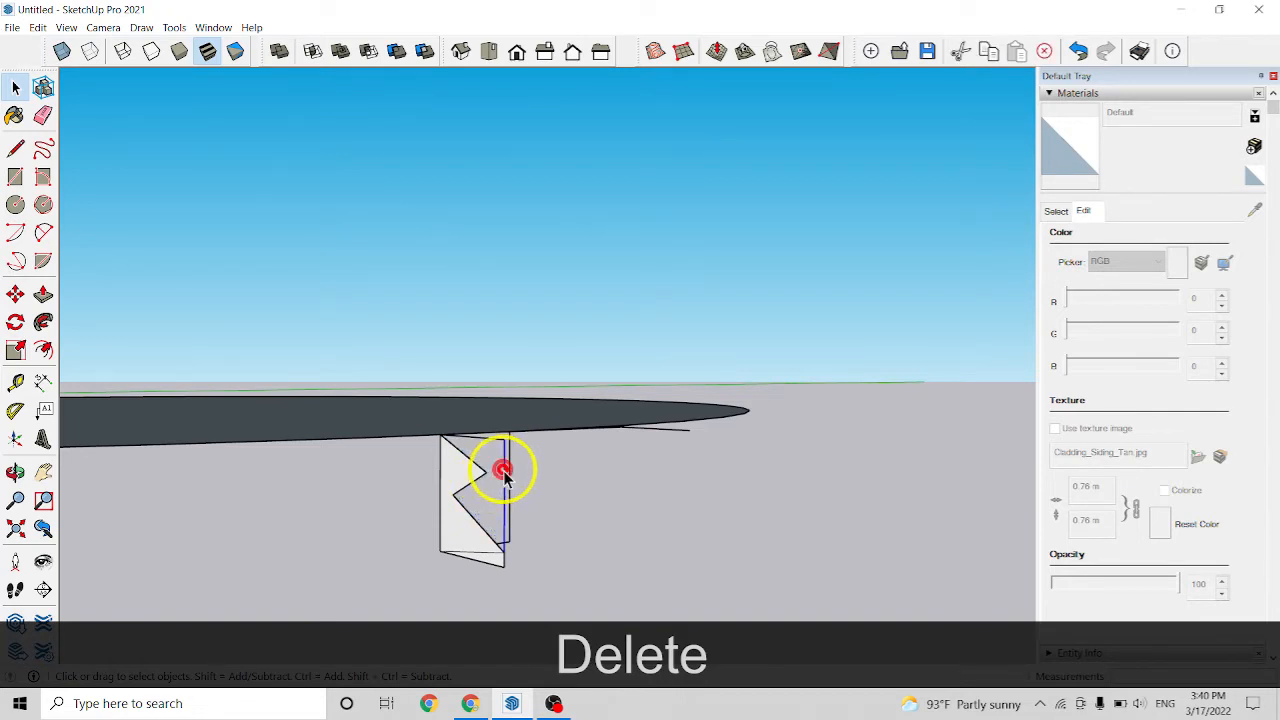
Delete the leftover vertical edges and the thin sliver beneath the zigzag profile
{"action": "key", "text": "Delete"}
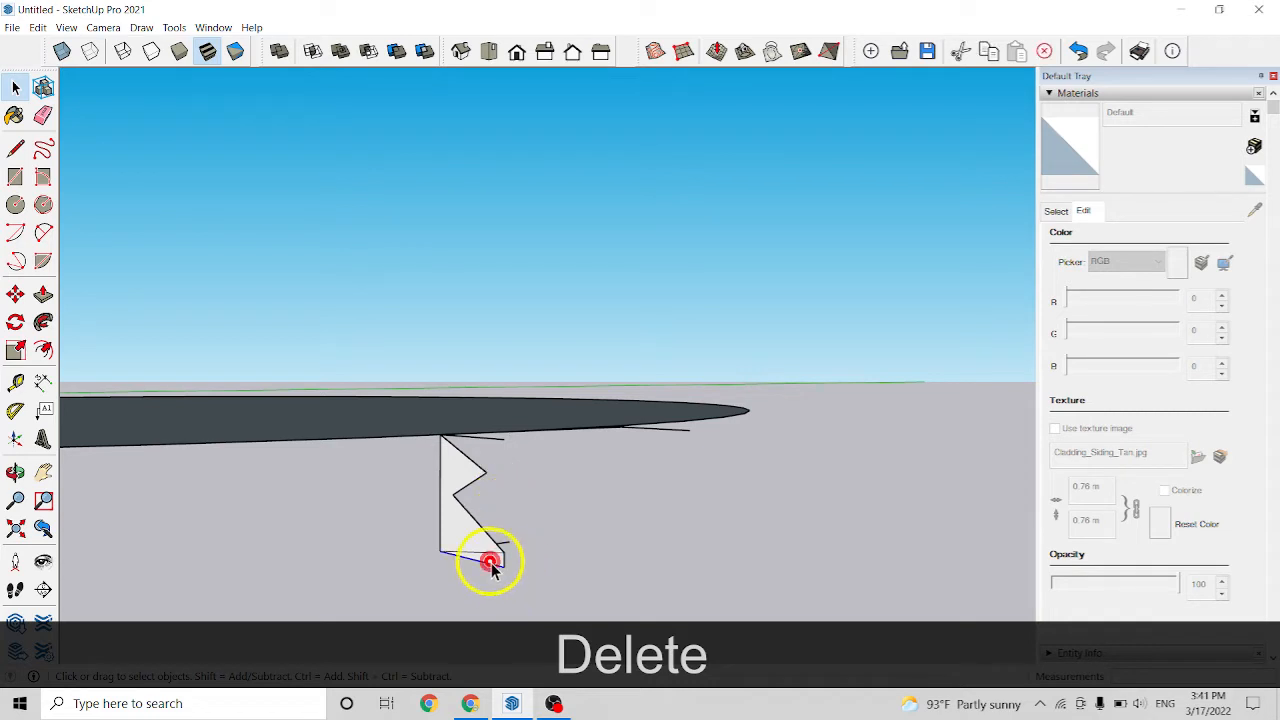
{"action": "mouse_move", "coordinate": [514, 557]}
{"action": "middle_mouse_down"}
{"action": "mouse_move", "coordinate": [310, 497]}
{"action": "mouse_move", "coordinate": [426, 597]}
{"action": "mouse_move", "coordinate": [520, 570]}
{"action": "middle_mouse_up"}
{"action": "key", "text": "Delete"}
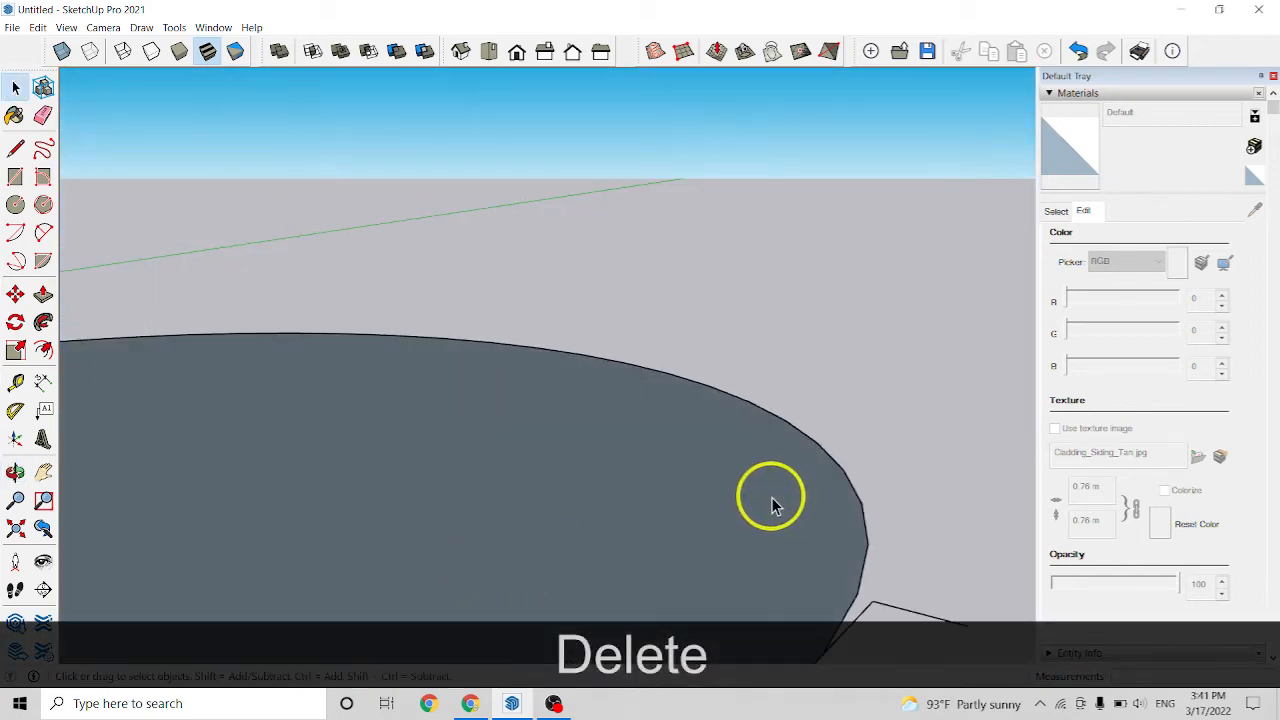
Delete the stray box edges beside the circle so that only the closed zigzag profile remains
{"action": "left_click", "coordinate": [15, 472]}
{"action": "left_click_drag", "start_coordinate": [389, 486], "coordinate": [650, 446]}
{"action": "key", "text": "shift"}
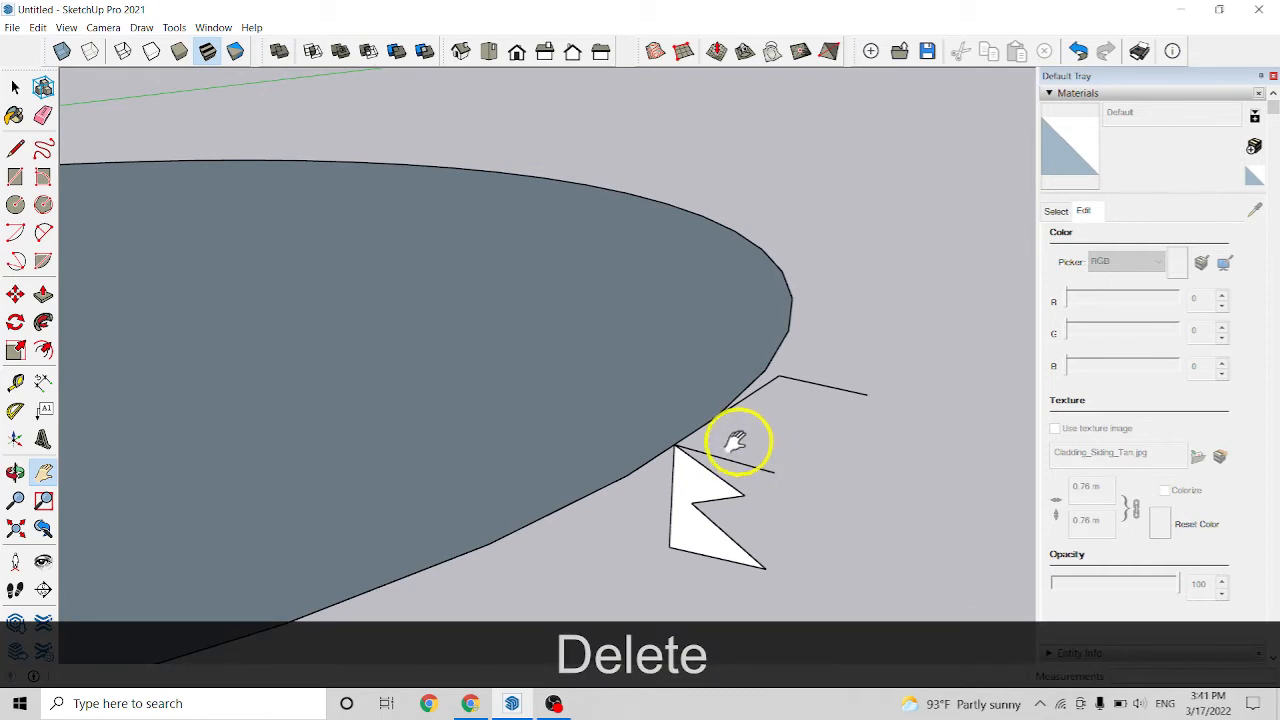
{"action": "key", "text": "space"}
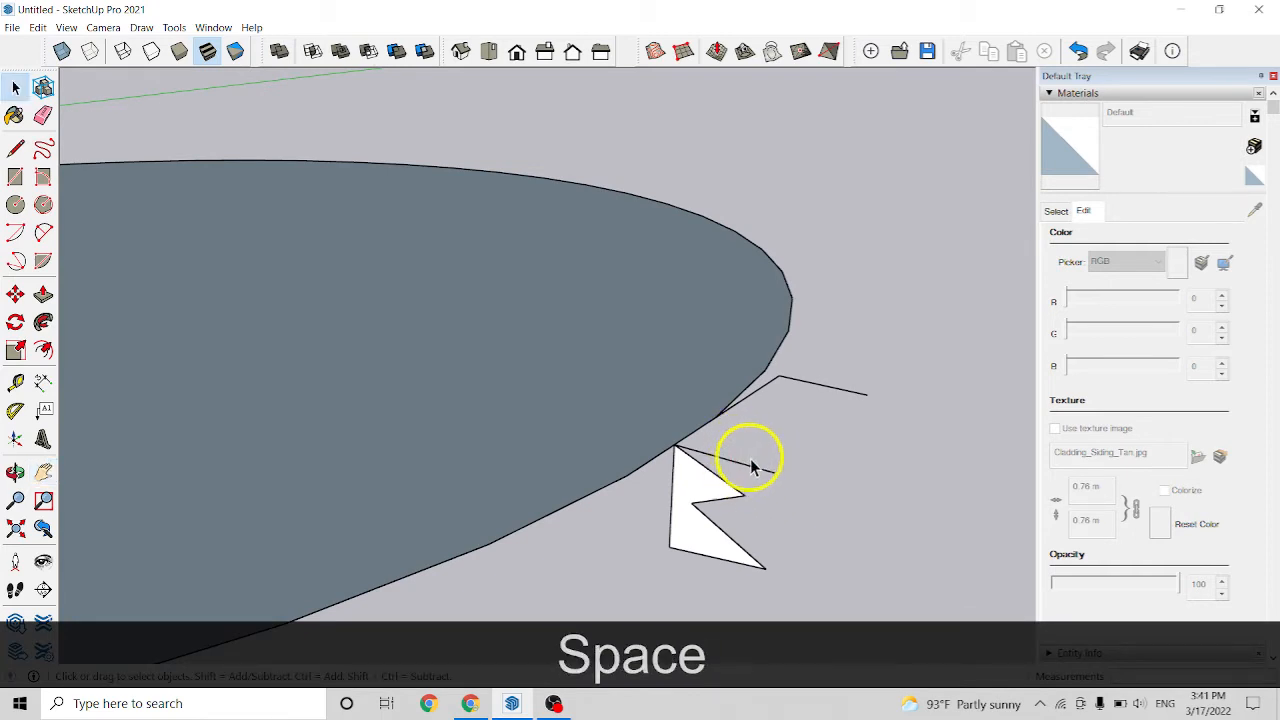
{"action": "key", "text": "Delete"}
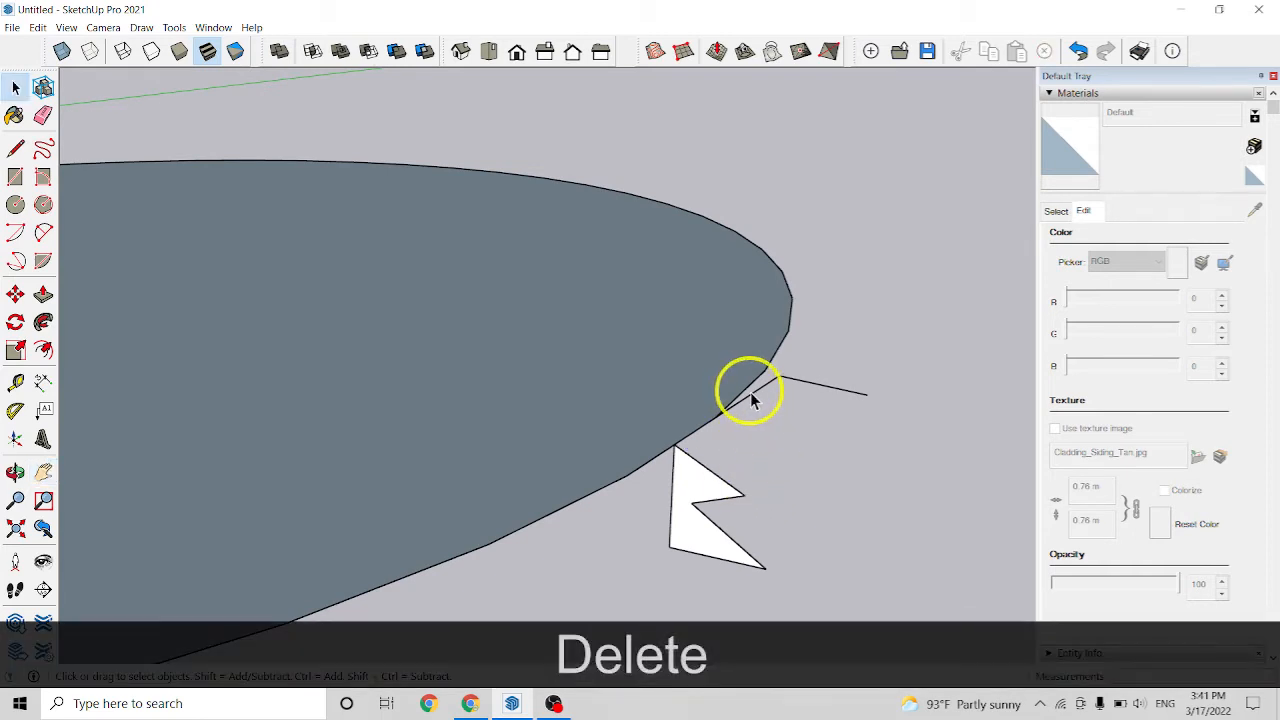
{"action": "key", "text": "Delete"}
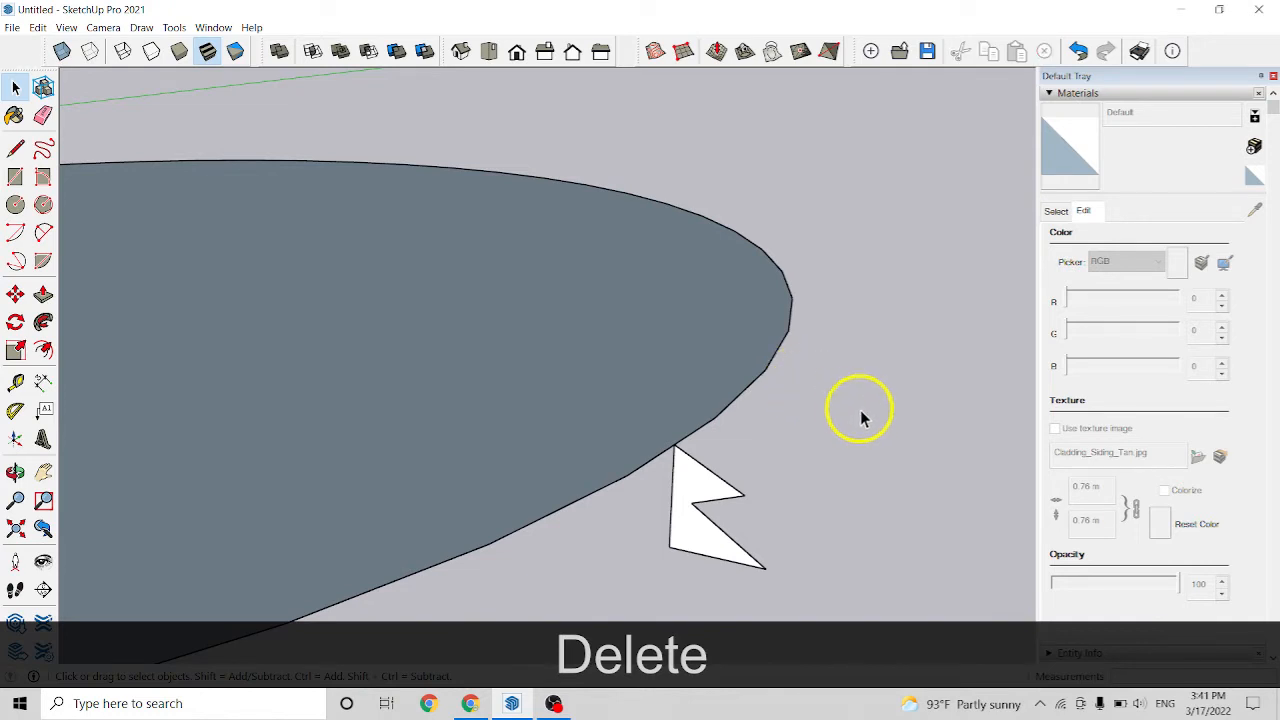
Try to sweep the zigzag profile a short way along the circle's edge with Follow Me, and undo the sweep
{"action": "middle_click_drag", "start_coordinate": [860, 410], "coordinate": [793, 493]}
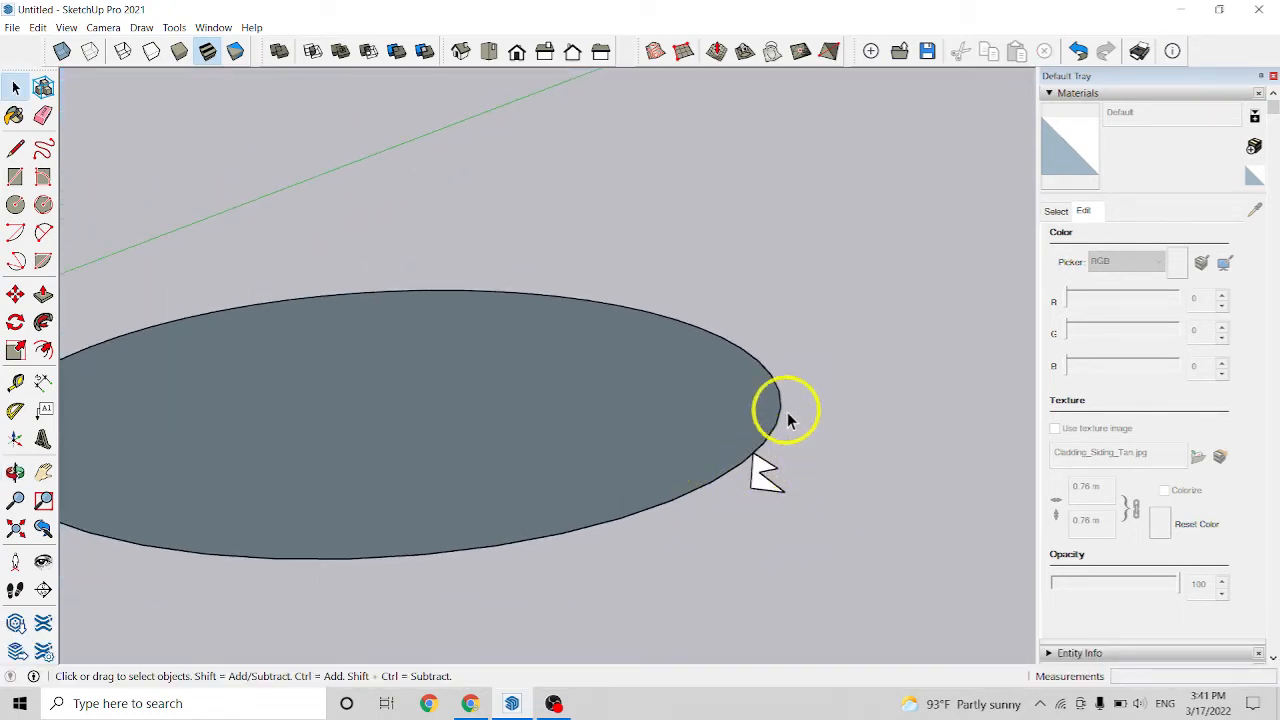
{"action": "mouse_move", "coordinate": [404, 346]}
{"action": "middle_mouse_down"}
{"action": "mouse_move", "coordinate": [477, 371]}
{"action": "mouse_move", "coordinate": [406, 360]}
{"action": "middle_mouse_up"}
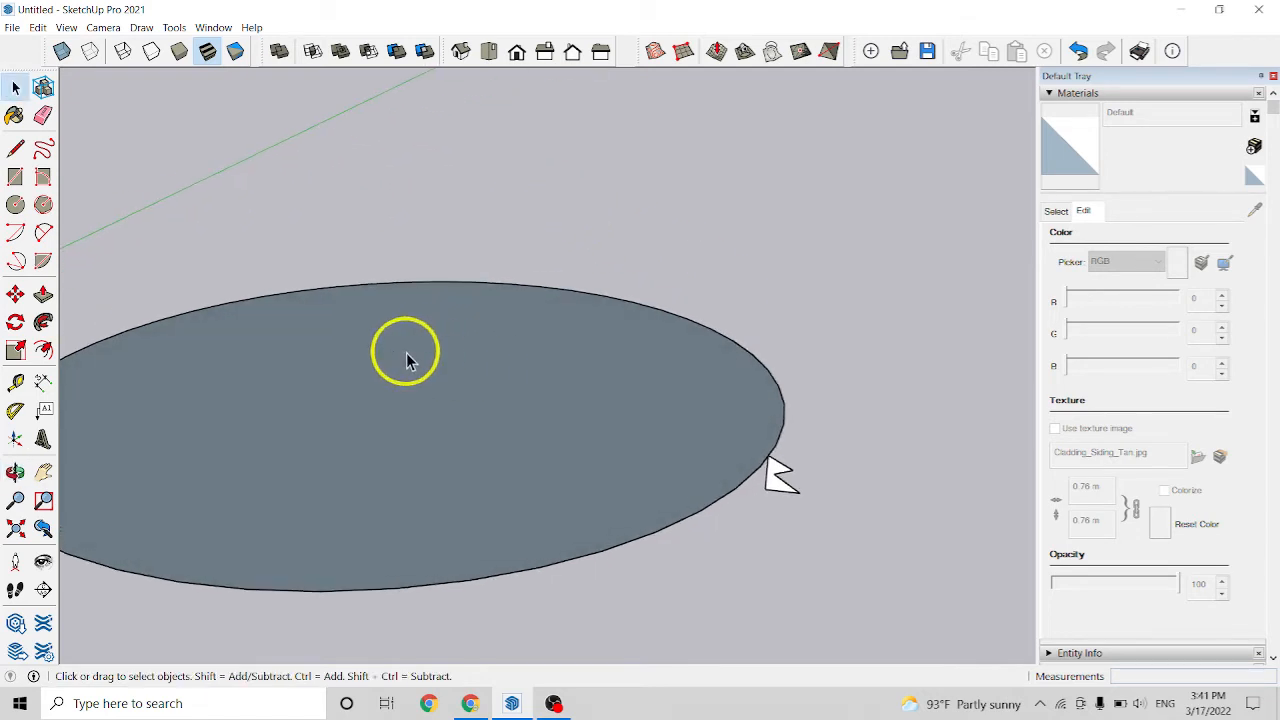
{"action": "left_click", "coordinate": [43, 321]}
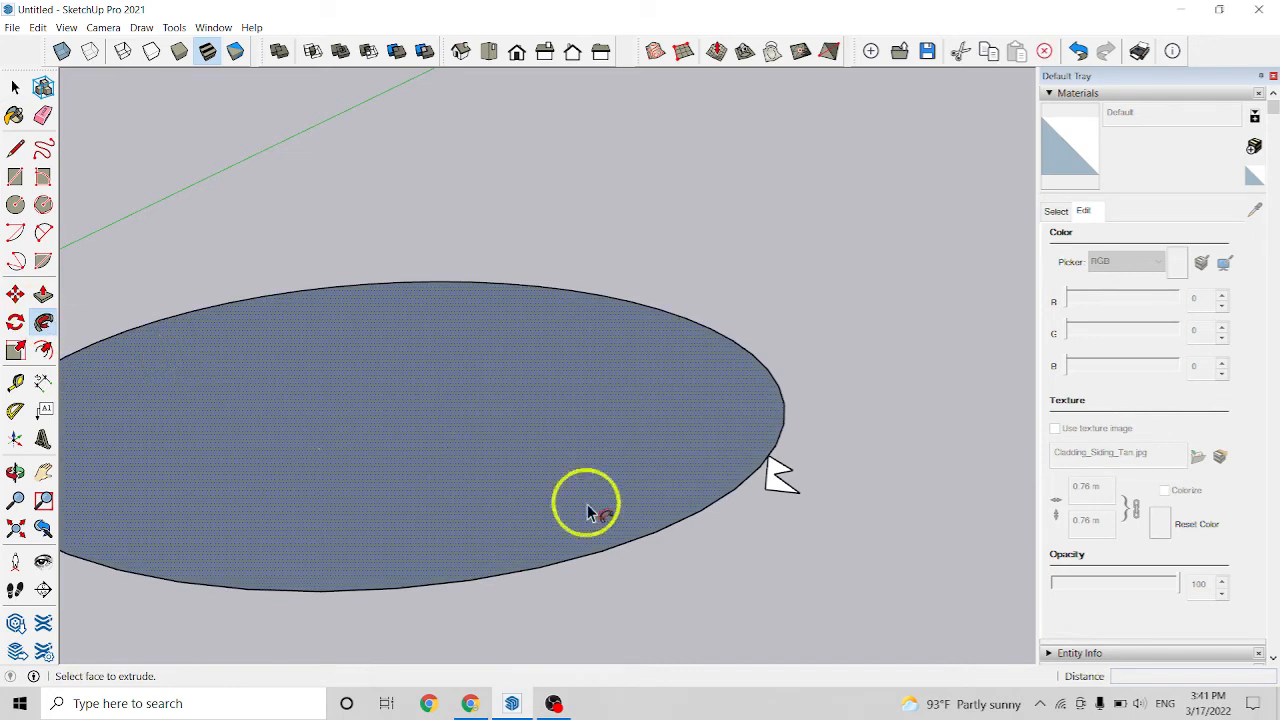
{"action": "mouse_move", "coordinate": [778, 470]}
{"action": "left_mouse_down"}
{"action": "mouse_move", "coordinate": [785, 415]}
{"action": "mouse_move", "coordinate": [778, 423]}
{"action": "mouse_move", "coordinate": [751, 340]}
{"action": "mouse_move", "coordinate": [785, 428]}
{"action": "left_mouse_up"}
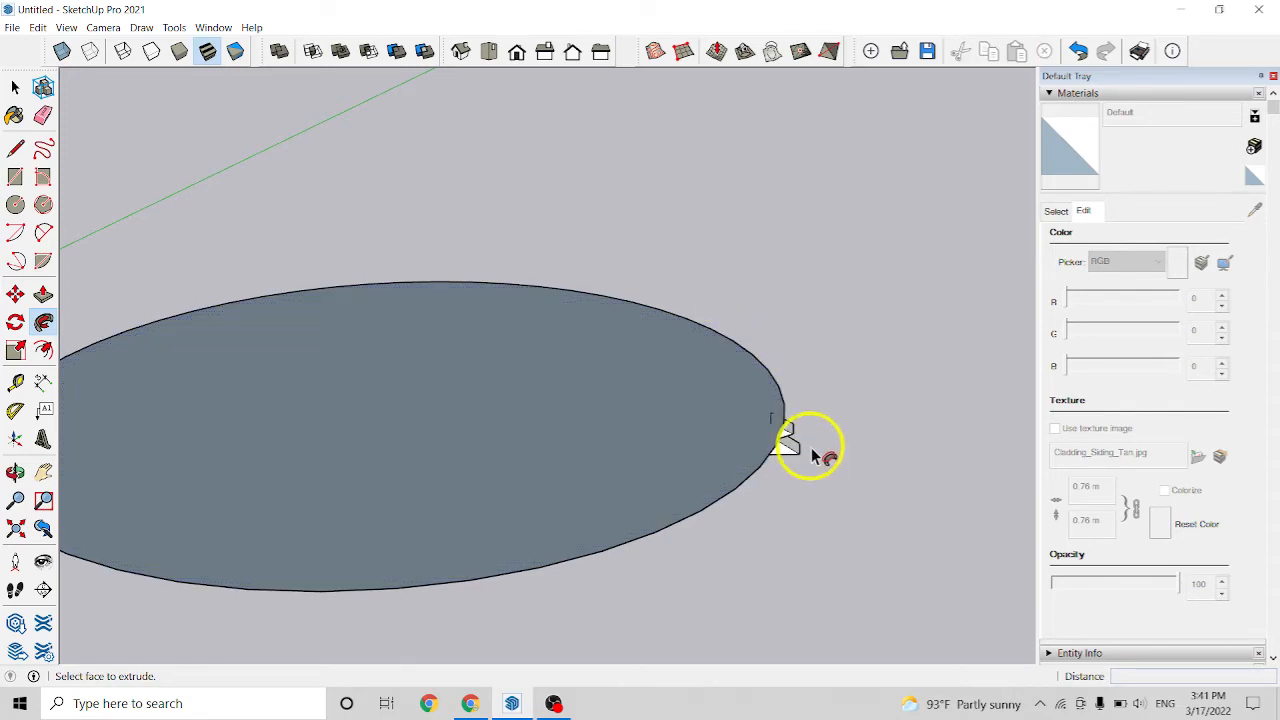
{"action": "middle_click_drag", "start_coordinate": [729, 428], "coordinate": [757, 486]}
{"action": "key", "text": "ctrl+z"}
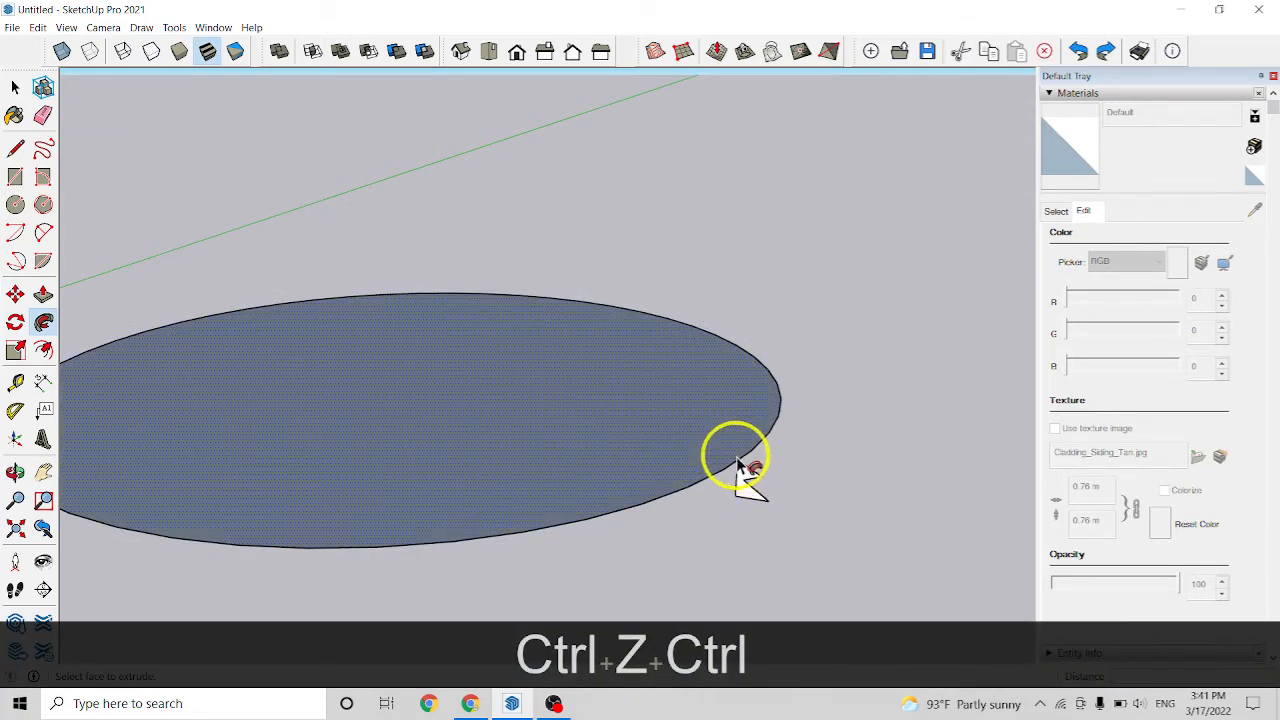
Delete the circle's edge segment beside the zigzag profile, undo the deletion and select the neighbouring edge segment
{"action": "key", "text": "space"}
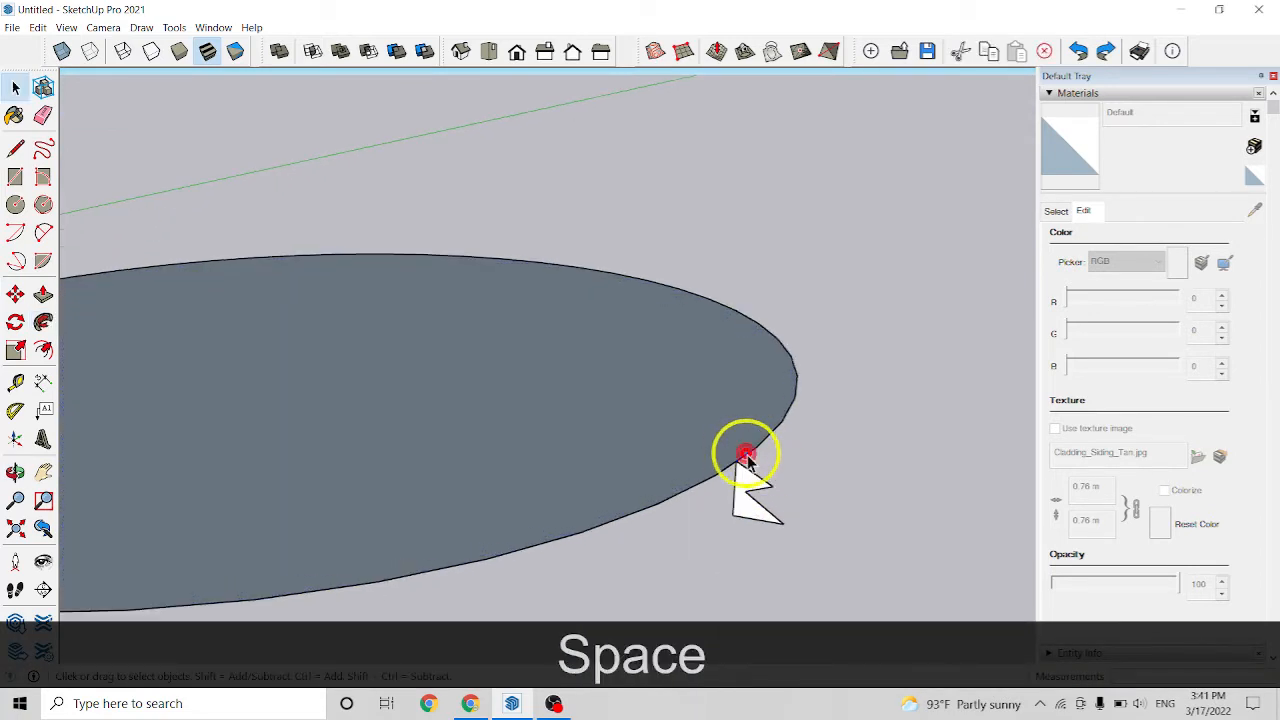
{"action": "left_click", "coordinate": [746, 456]}
{"action": "key", "text": "Delete"}
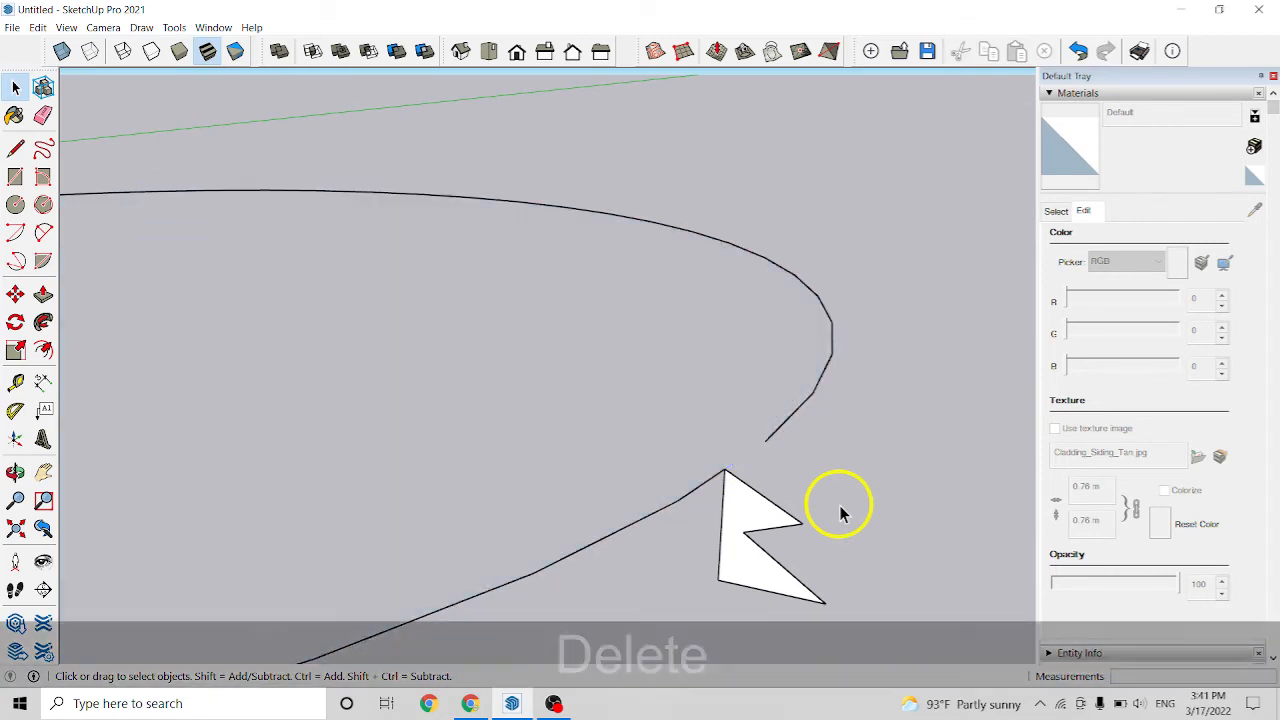
{"action": "key", "text": "ctrl+z"}
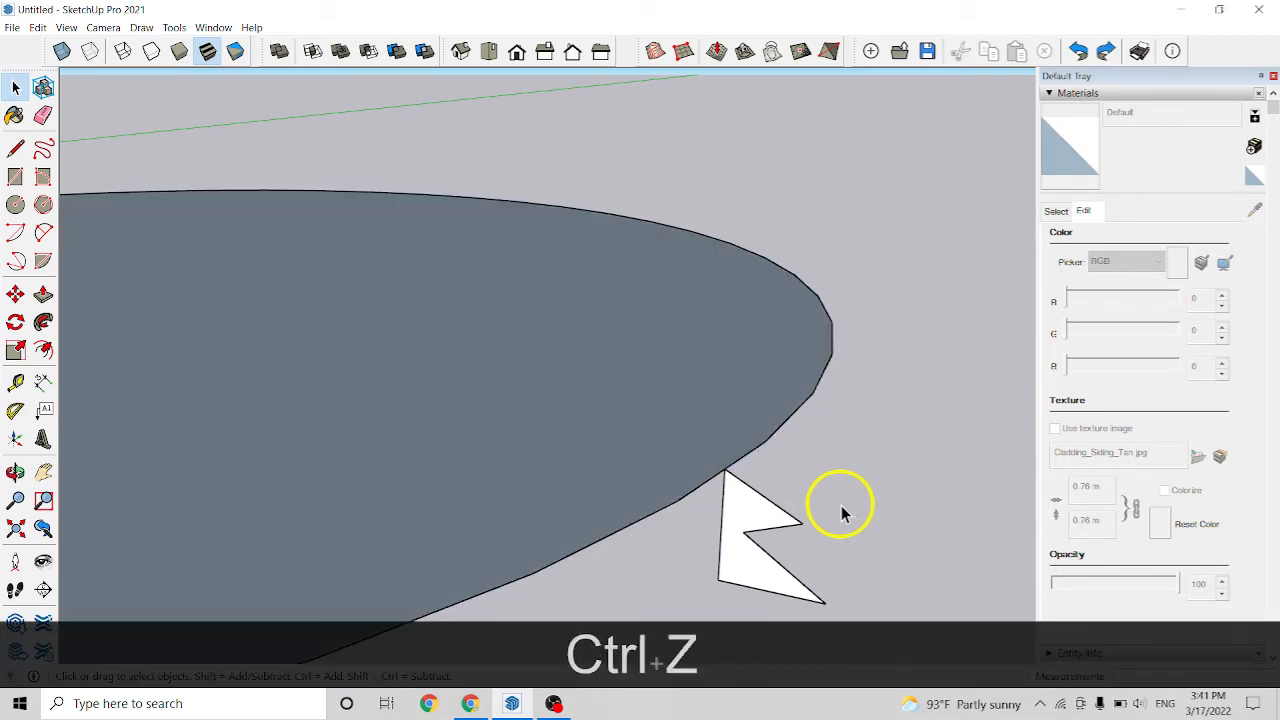
{"action": "left_click", "coordinate": [790, 423]}
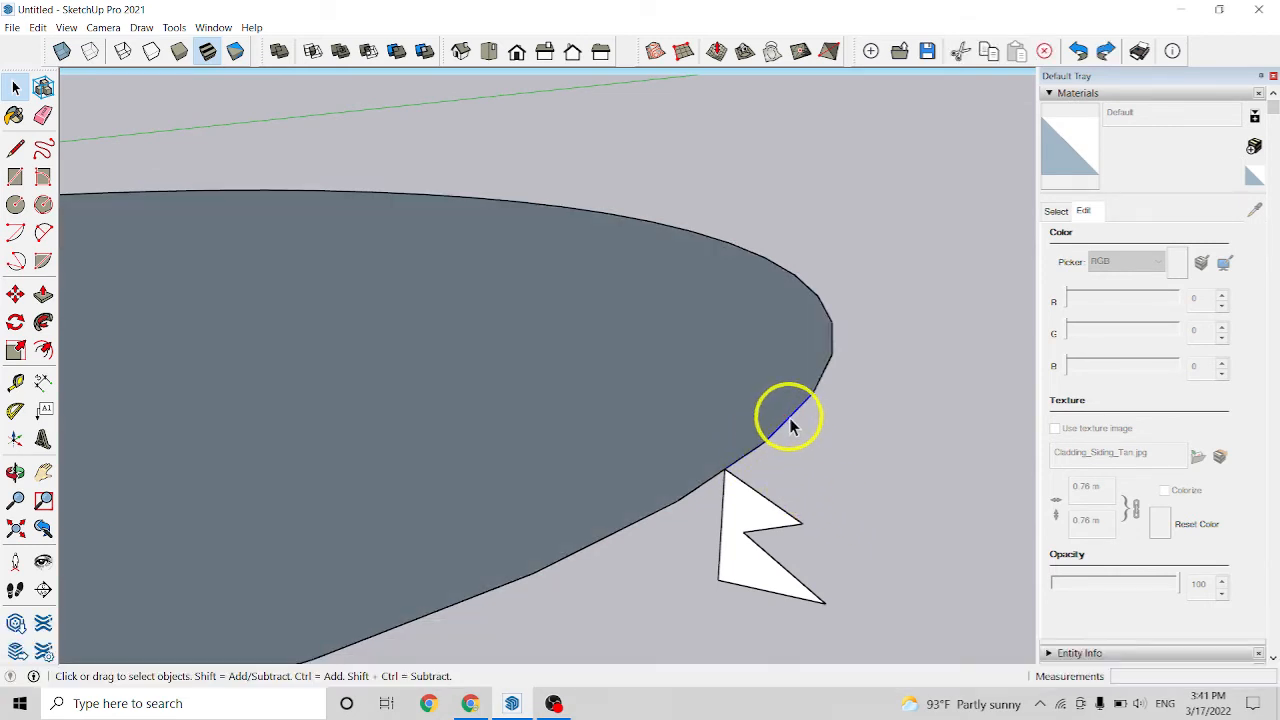
Try the Follow Me sweep of the zigzag profile again along the circle's far rim, and undo it
{"action": "scroll", "coordinate": [779, 434], "scroll_direction": "down", "scroll_amount": 3}
{"action": "middle_click_drag", "start_coordinate": [808, 466], "coordinate": [857, 491]}
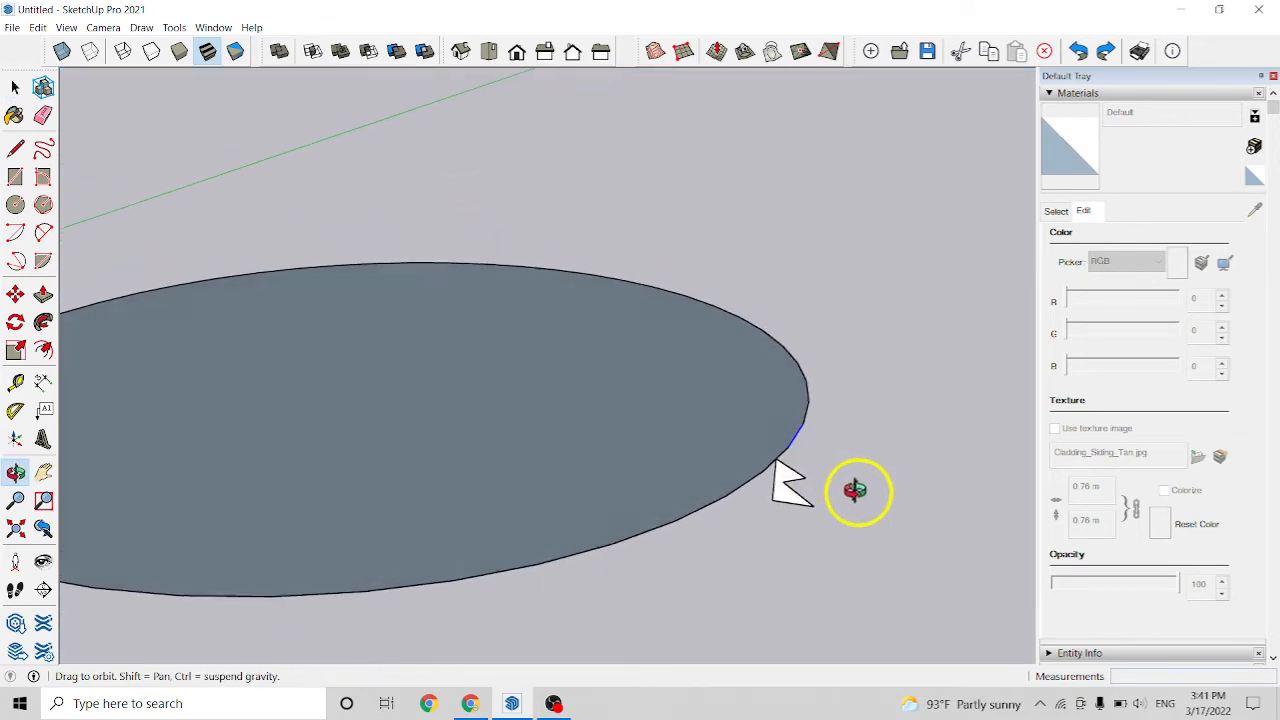
{"action": "left_click", "coordinate": [43, 321]}
{"action": "scroll", "coordinate": [349, 367], "scroll_direction": "down", "scroll_amount": 1}
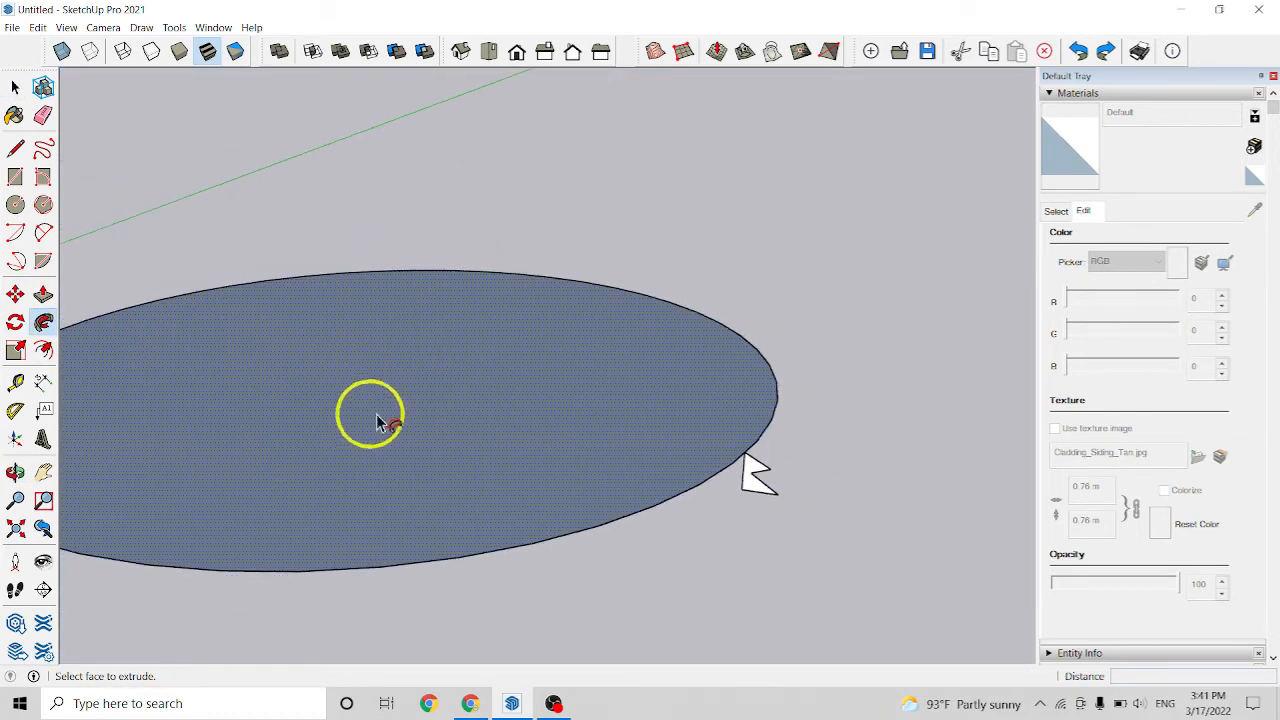
{"action": "left_click", "coordinate": [43, 472]}
{"action": "left_click_drag", "start_coordinate": [209, 437], "coordinate": [434, 423]}
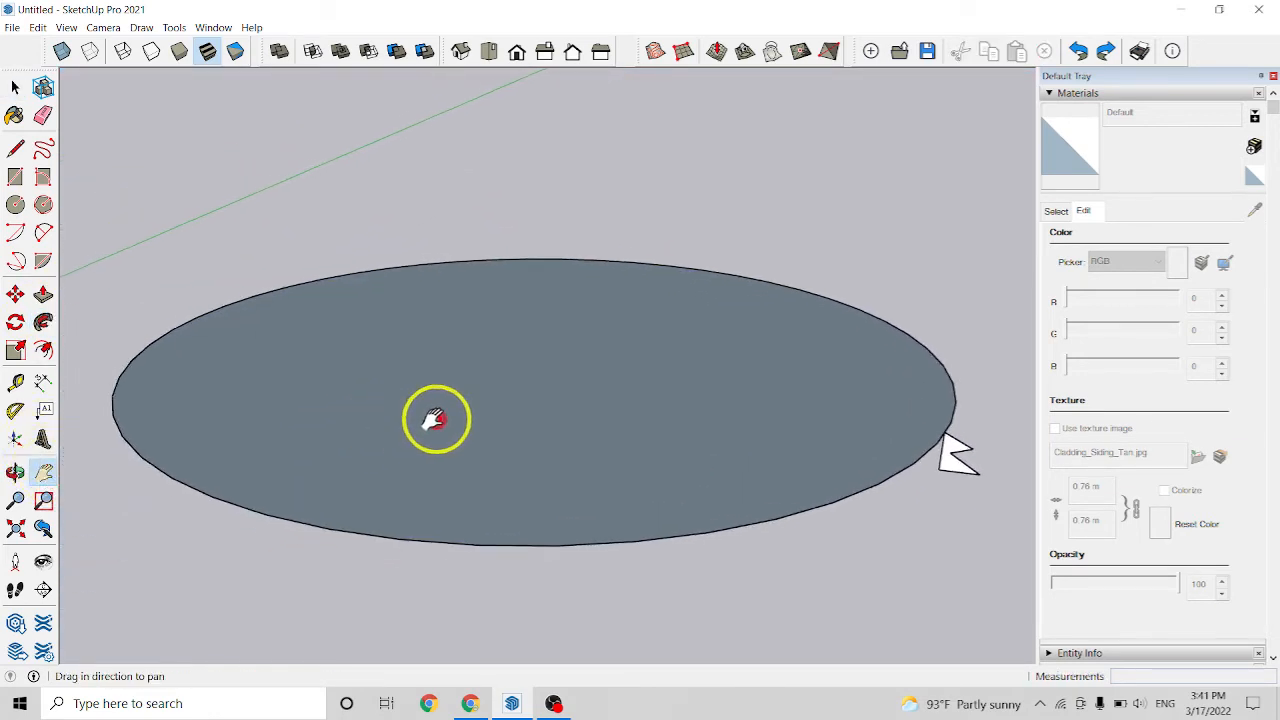
{"action": "key", "text": "space"}
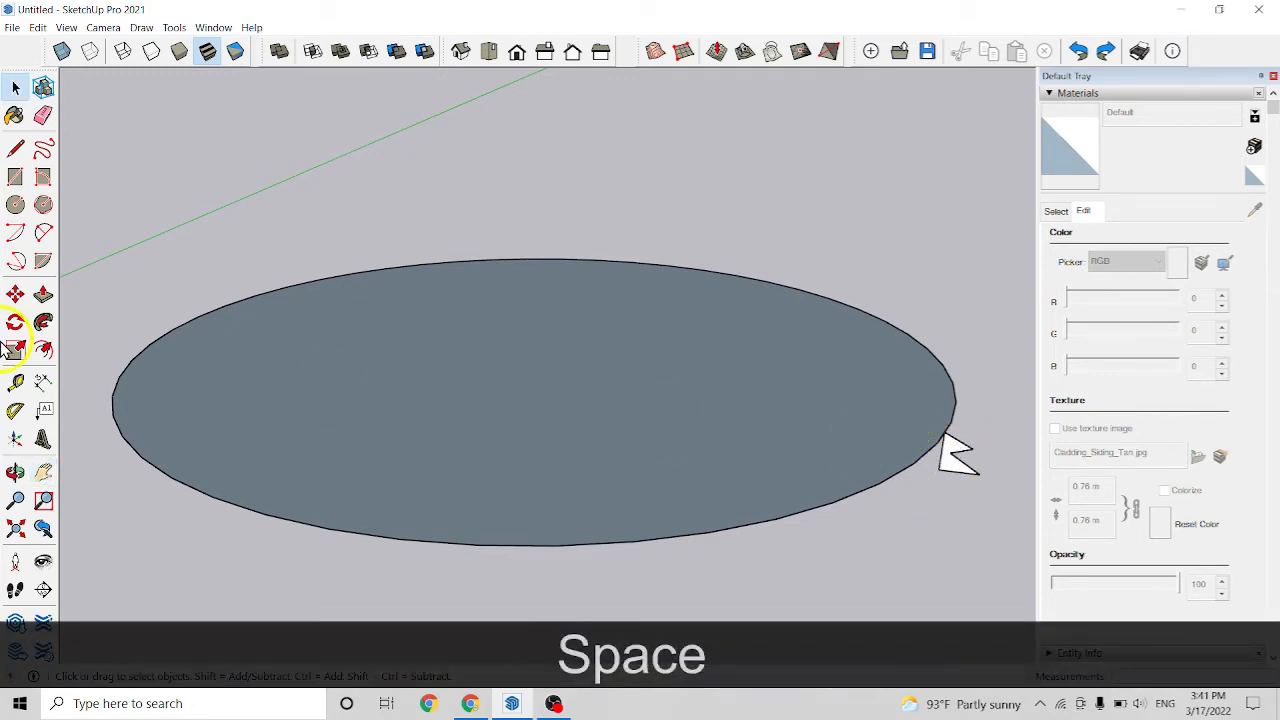
{"action": "left_click", "coordinate": [43, 321]}
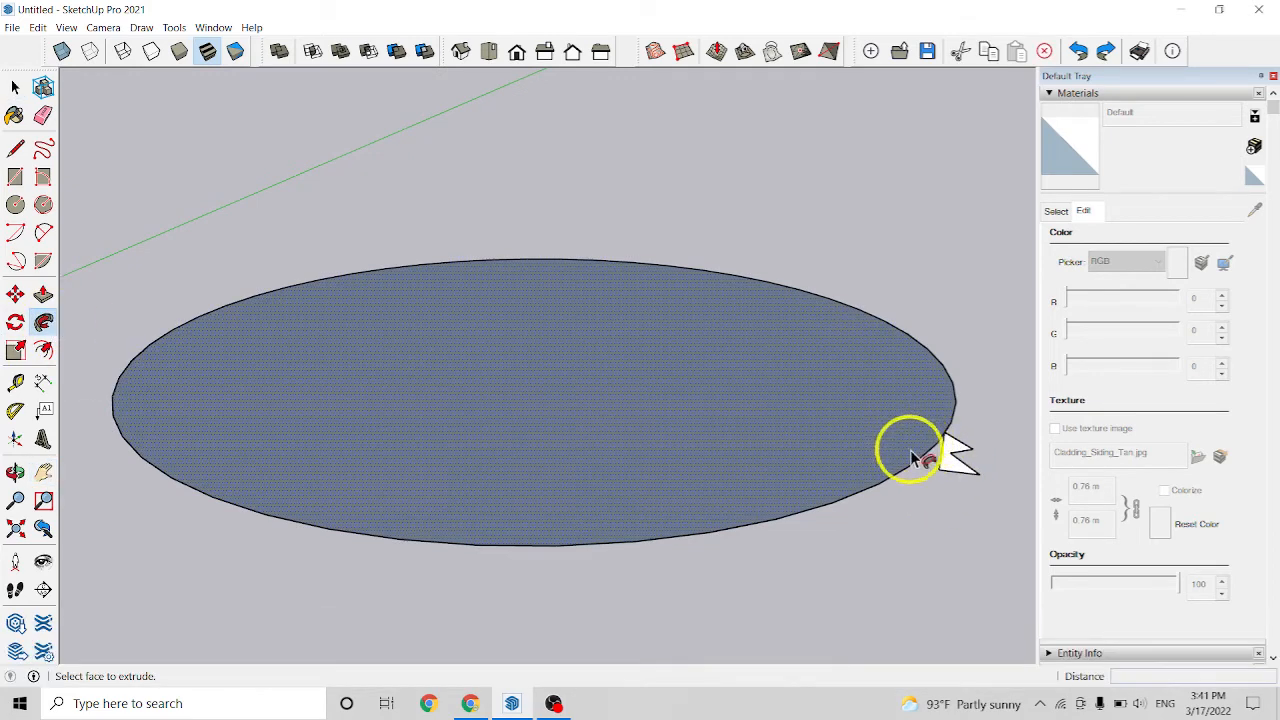
{"action": "mouse_move", "coordinate": [940, 441]}
{"action": "left_mouse_down"}
{"action": "mouse_move", "coordinate": [951, 389]}
{"action": "mouse_move", "coordinate": [876, 323]}
{"action": "mouse_move", "coordinate": [712, 281]}
{"action": "mouse_move", "coordinate": [435, 248]}
{"action": "left_mouse_up"}
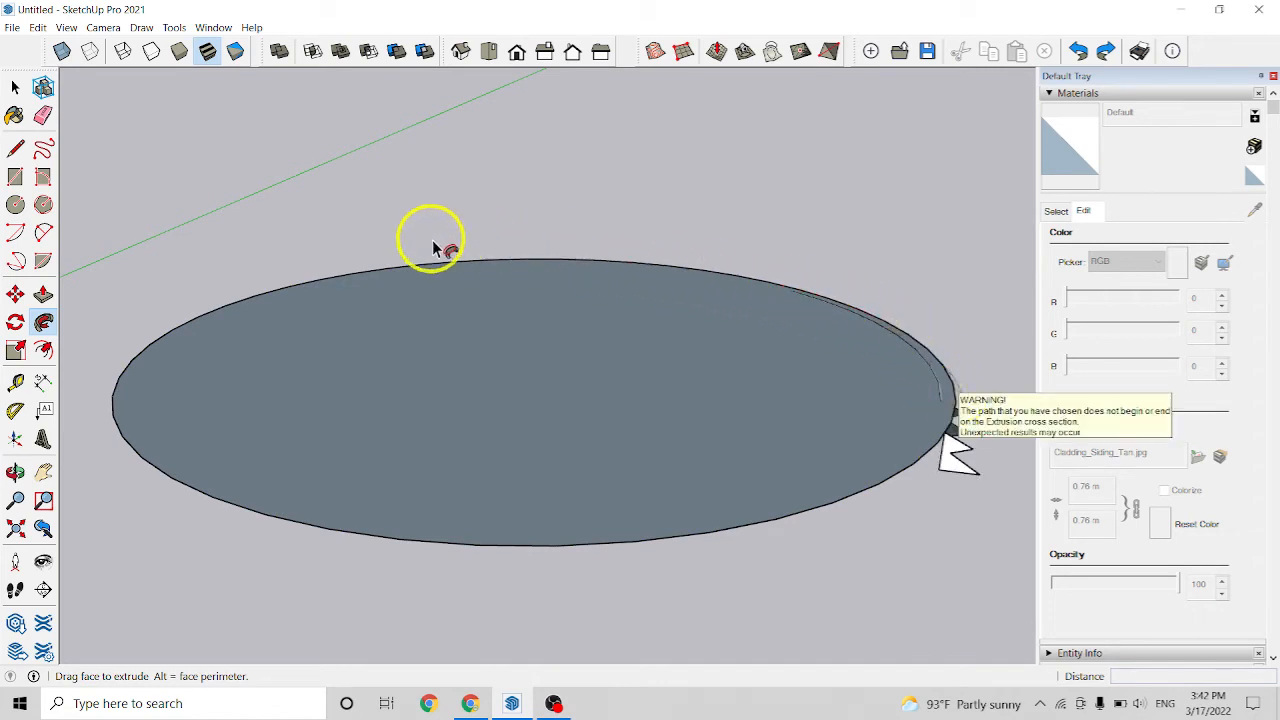
{"action": "mouse_move", "coordinate": [312, 294]}
{"action": "left_mouse_down"}
{"action": "mouse_move", "coordinate": [443, 291]}
{"action": "mouse_move", "coordinate": [309, 284]}
{"action": "mouse_move", "coordinate": [771, 291]}
{"action": "mouse_move", "coordinate": [737, 289]}
{"action": "left_mouse_up"}
{"action": "key", "text": "ctrl+z"}
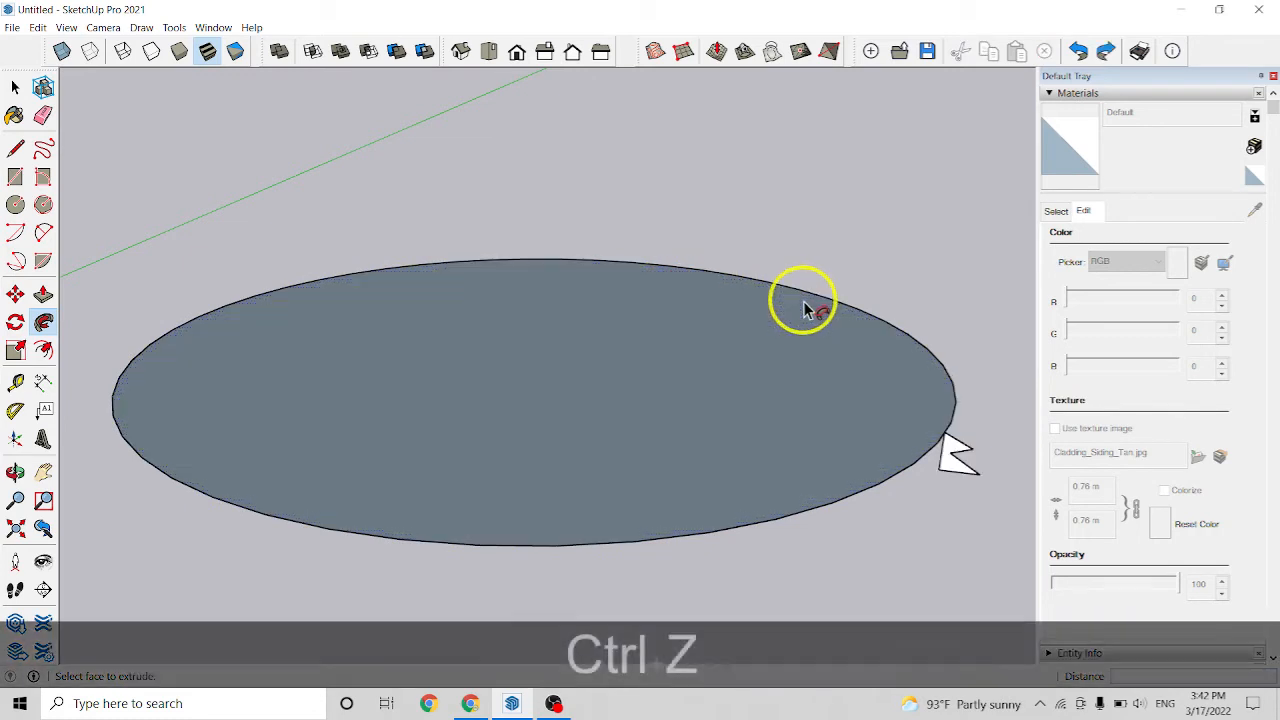
Sweep the zigzag profile around the far half of the circle to its opposite side with Follow Me, and undo the sweep
{"action": "left_click", "coordinate": [55, 331]}
{"action": "mouse_move", "coordinate": [830, 458]}
{"action": "left_mouse_down"}
{"action": "mouse_move", "coordinate": [951, 457]}
{"action": "mouse_move", "coordinate": [945, 365]}
{"action": "mouse_move", "coordinate": [843, 307]}
{"action": "left_mouse_up"}
{"action": "left_click_drag", "start_coordinate": [915, 334], "coordinate": [809, 296]}
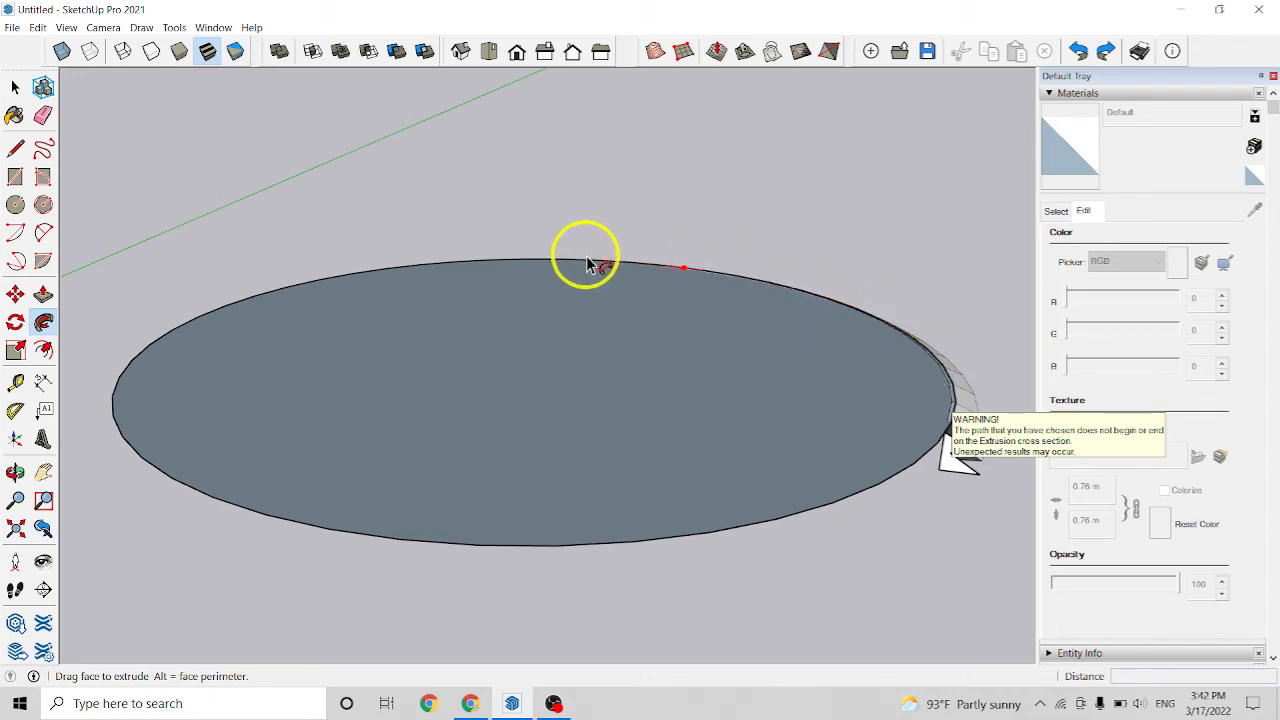
{"action": "mouse_move", "coordinate": [588, 265]}
{"action": "left_mouse_down"}
{"action": "mouse_move", "coordinate": [655, 270]}
{"action": "mouse_move", "coordinate": [451, 261]}
{"action": "mouse_move", "coordinate": [227, 312]}
{"action": "mouse_move", "coordinate": [643, 277]}
{"action": "mouse_move", "coordinate": [914, 329]}
{"action": "mouse_move", "coordinate": [626, 266]}
{"action": "mouse_move", "coordinate": [480, 266]}
{"action": "mouse_move", "coordinate": [319, 288]}
{"action": "left_mouse_up"}
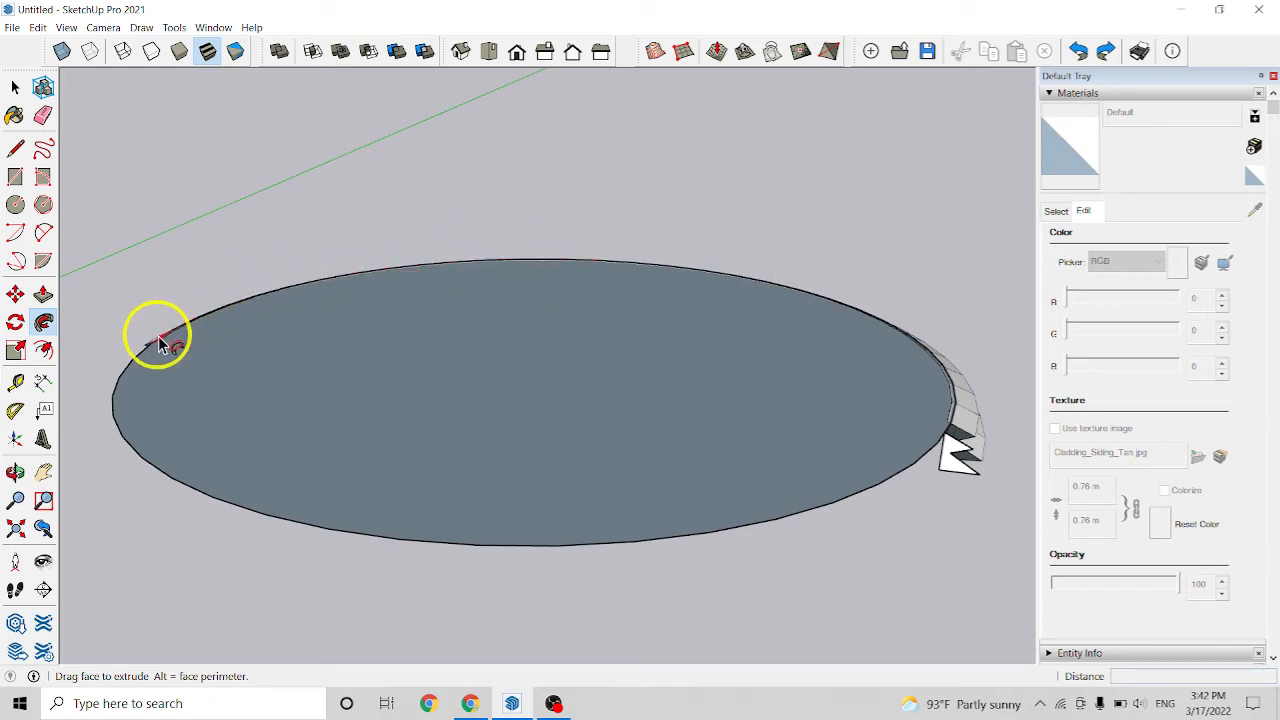
{"action": "mouse_move", "coordinate": [160, 343]}
{"action": "left_mouse_down"}
{"action": "mouse_move", "coordinate": [114, 380]}
{"action": "mouse_move", "coordinate": [118, 428]}
{"action": "left_mouse_up"}
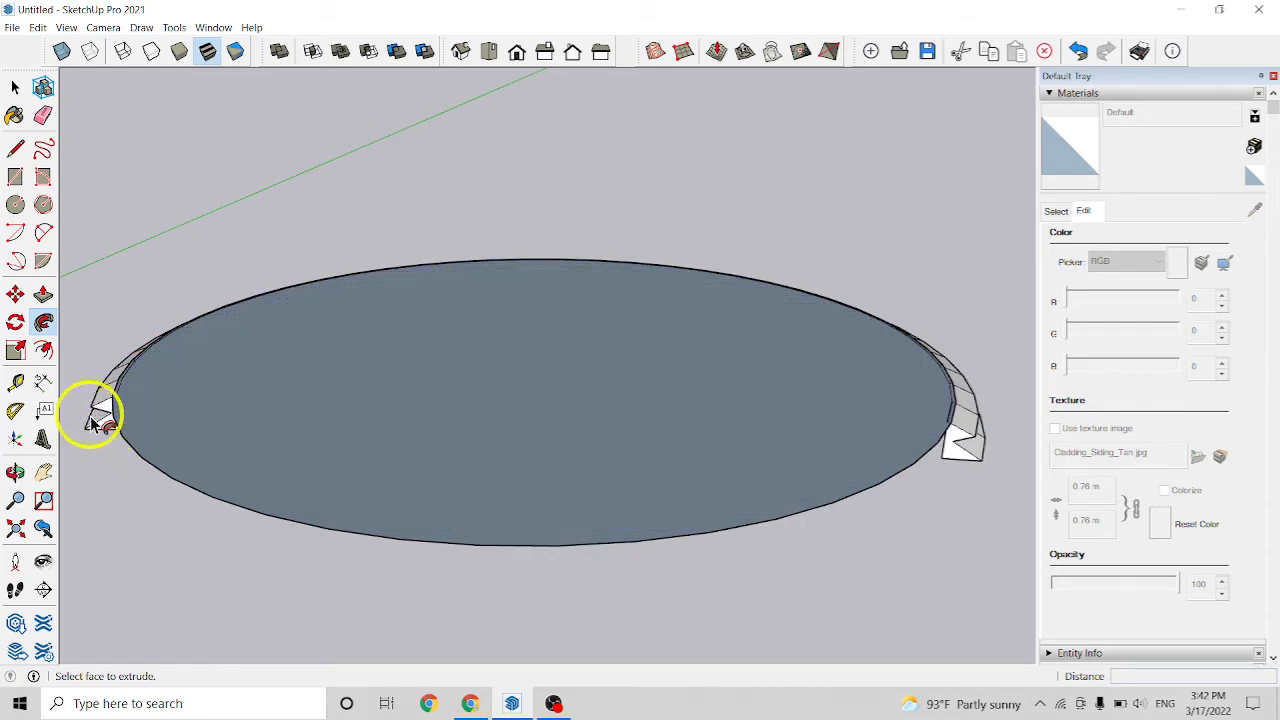
{"action": "middle_click_drag", "start_coordinate": [124, 425], "coordinate": [575, 357]}
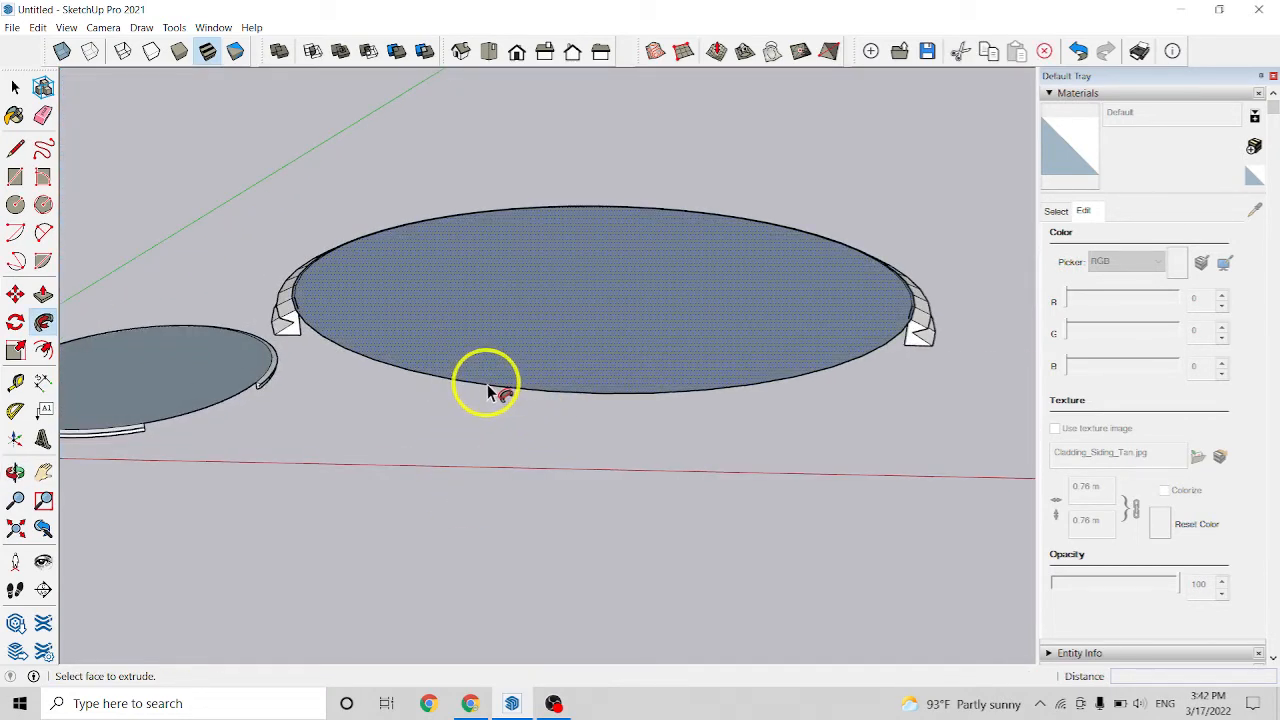
{"action": "key", "text": "ctrl+z"}
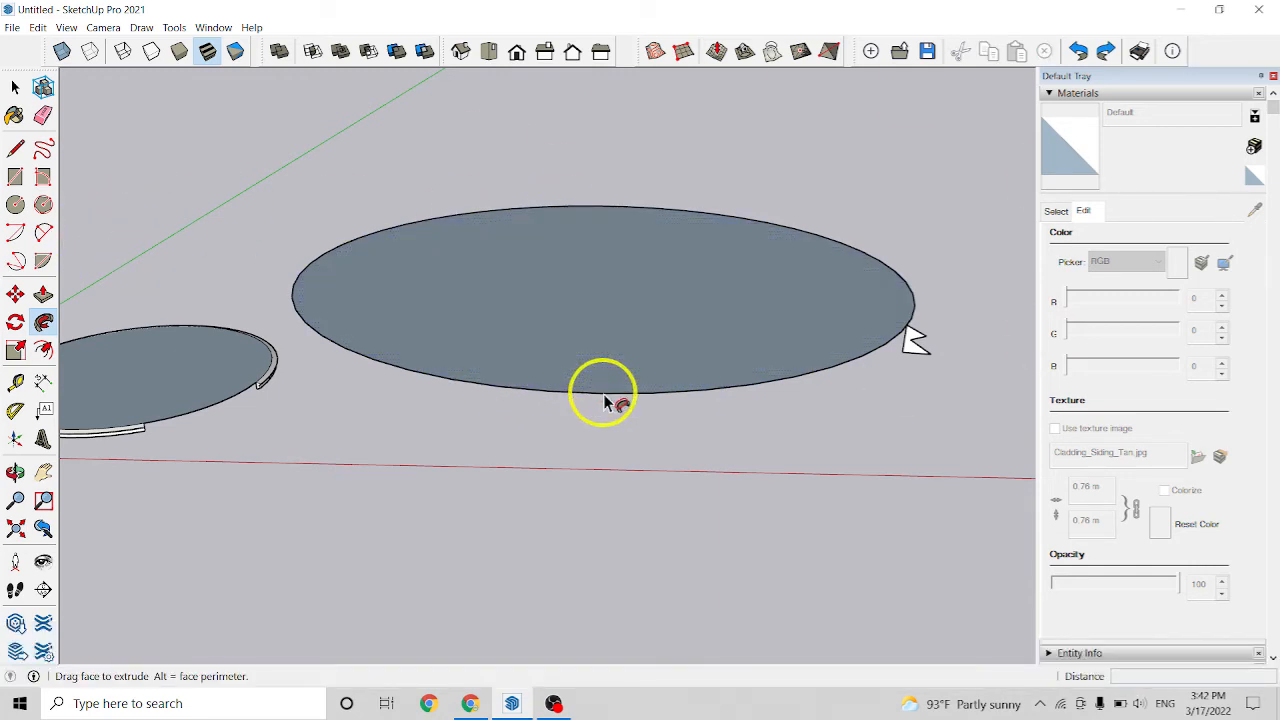
{"action": "key", "text": "space"}
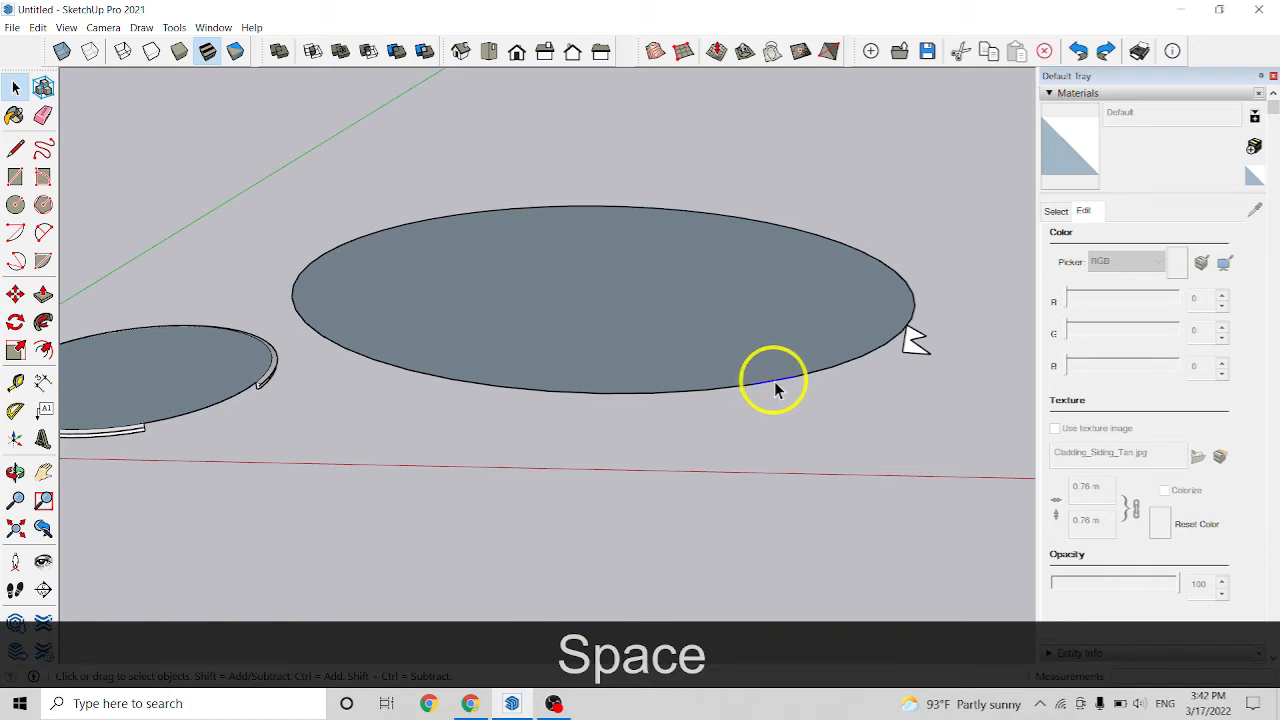
Sweep the zigzag profile around the whole circle with Follow Me, using the circle's face as the path, and undo the sweep
{"action": "left_click_drag", "start_coordinate": [446, 190], "coordinate": [700, 430]}
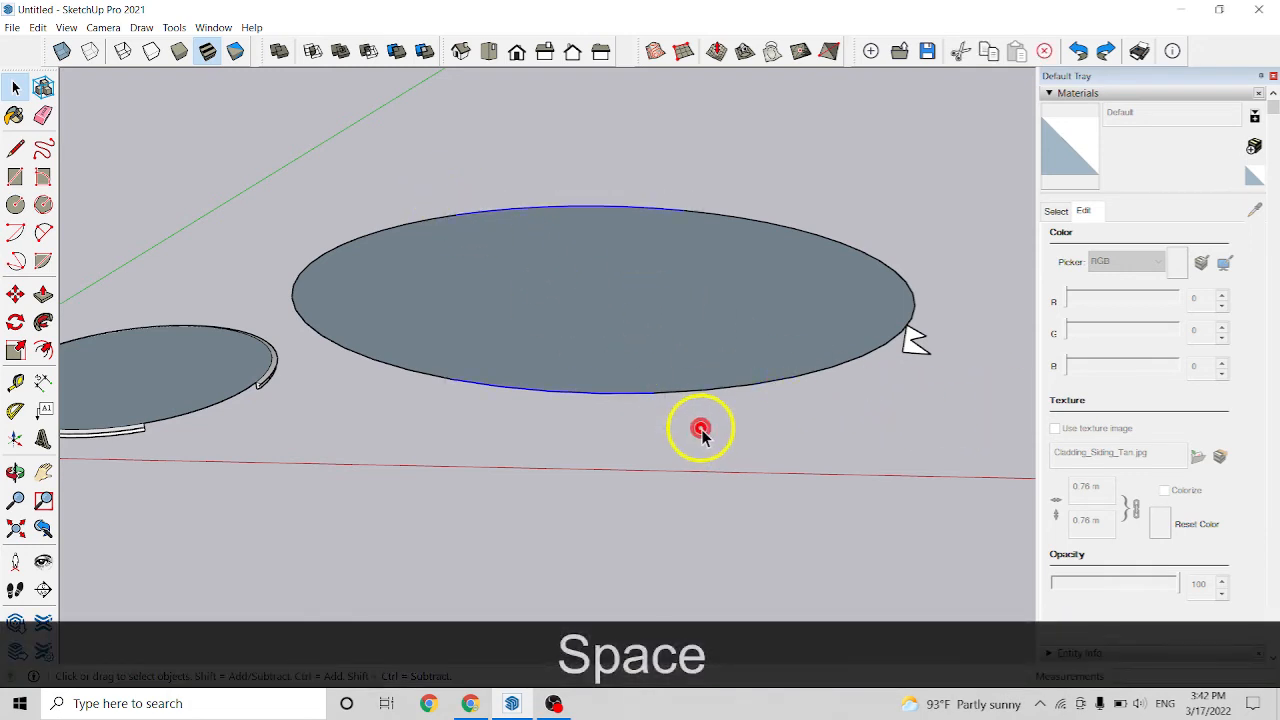
{"action": "key", "text": "space"}
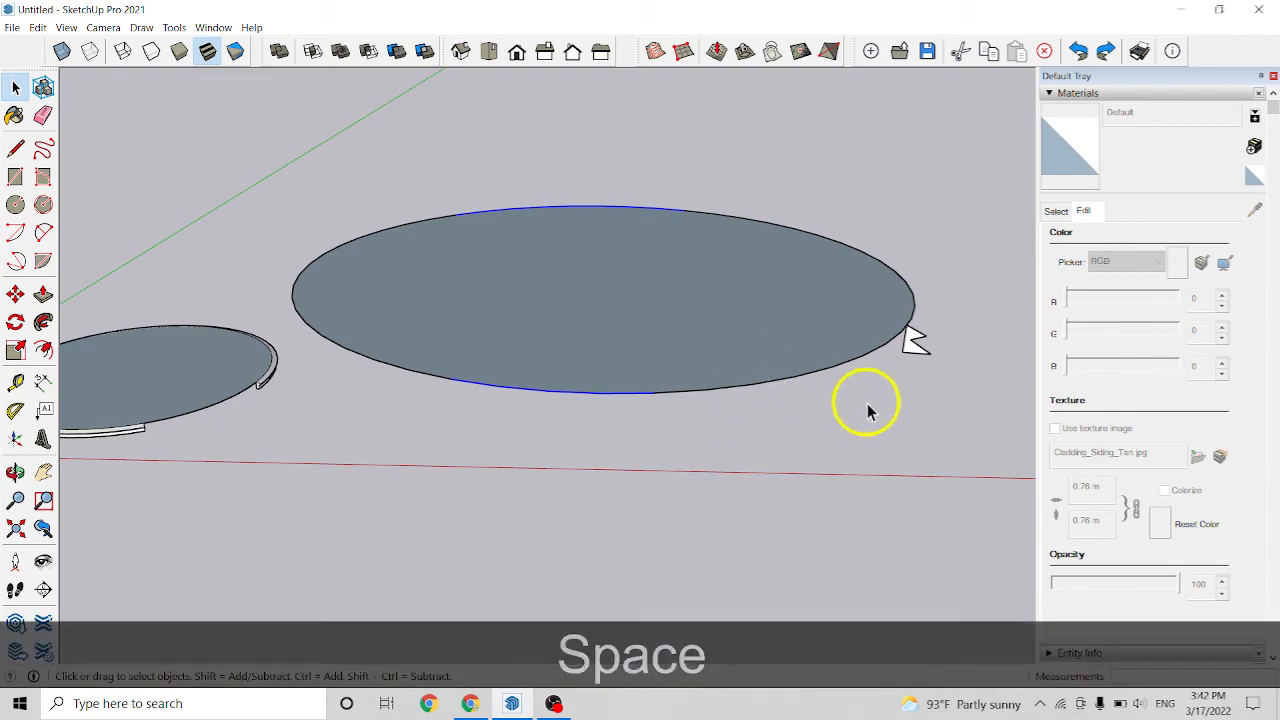
{"action": "left_click", "coordinate": [867, 405]}
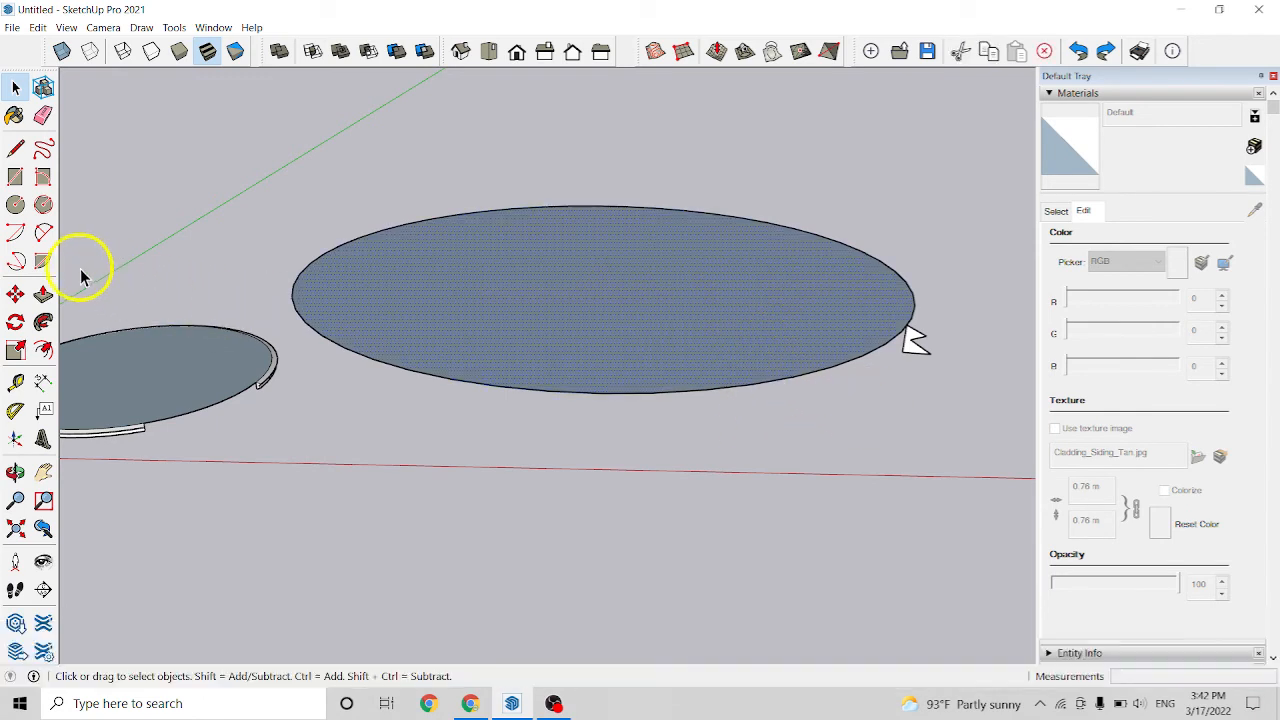
{"action": "left_click", "coordinate": [44, 323]}
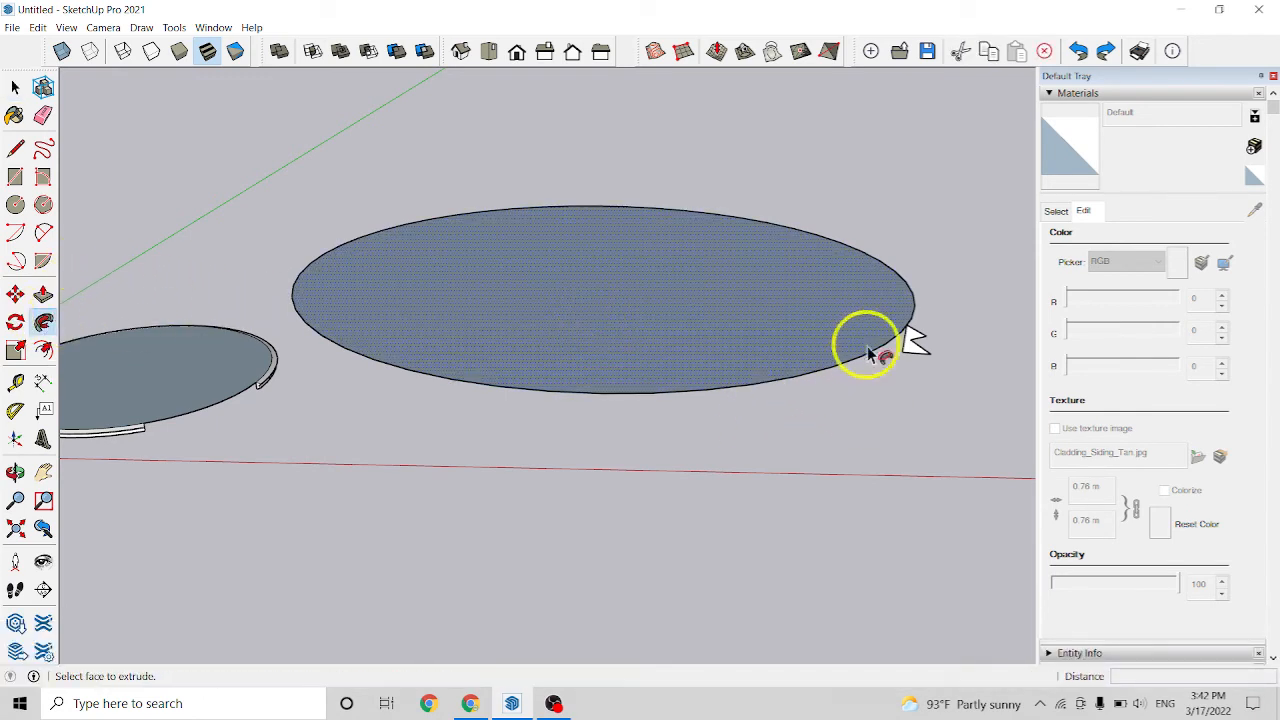
{"action": "left_click", "coordinate": [910, 340]}
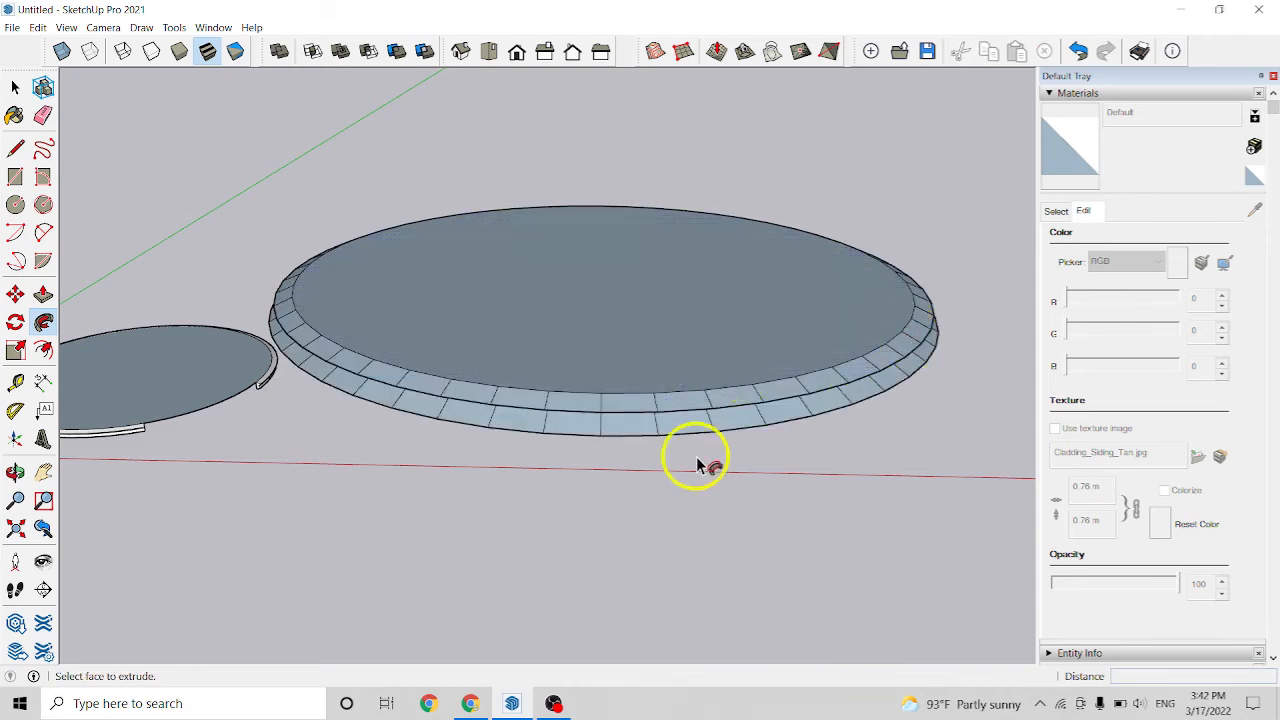
{"action": "middle_click_drag", "start_coordinate": [705, 410], "coordinate": [760, 450]}
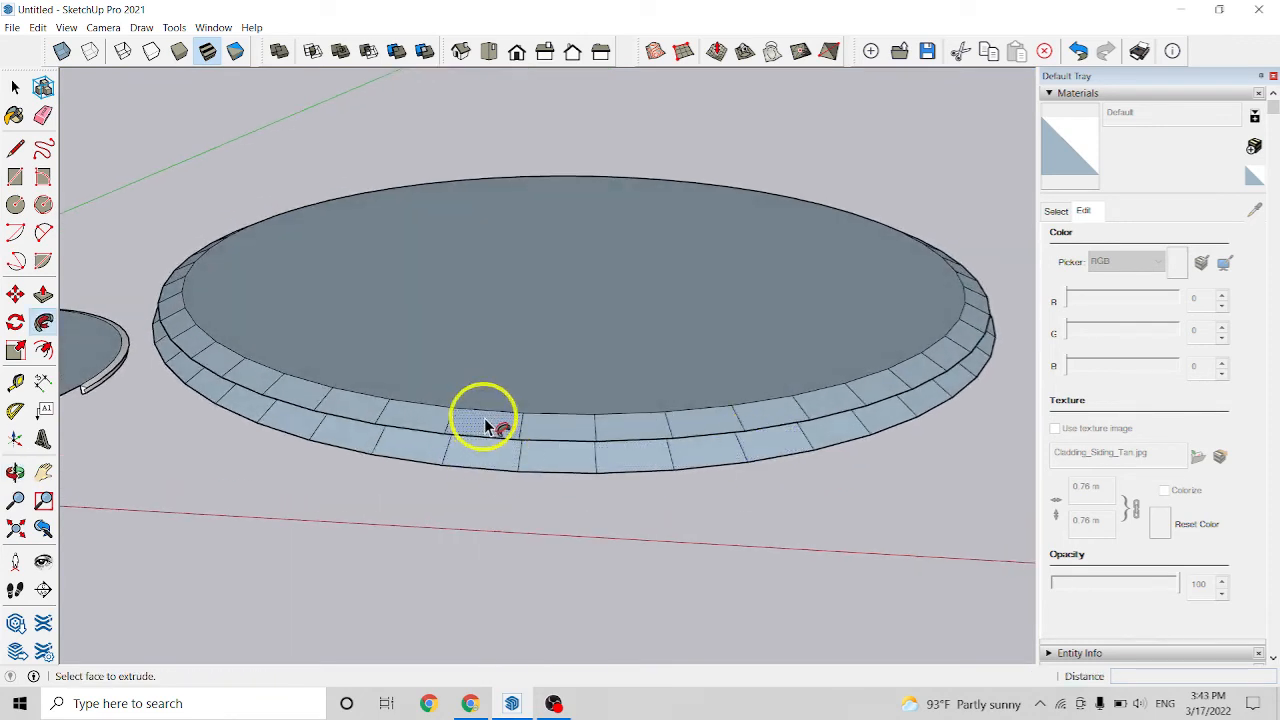
{"action": "key", "text": "ctrl+z"}
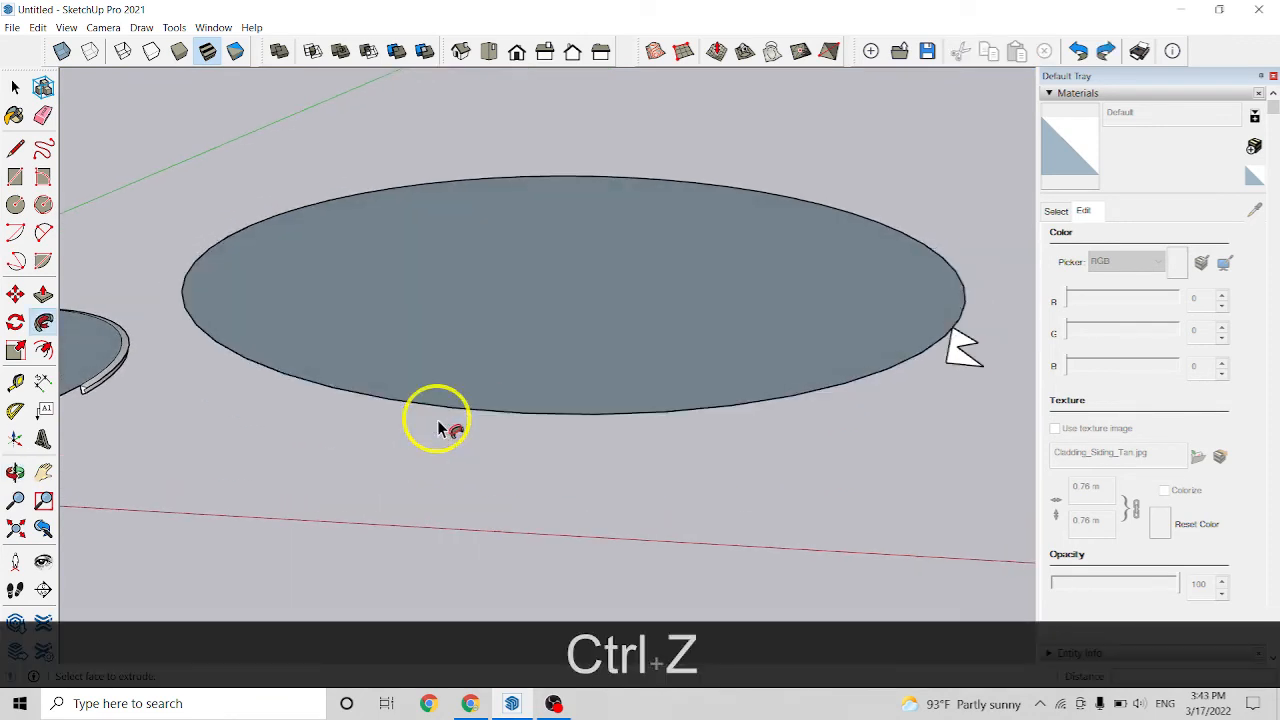
Try to guide the zigzag profile manually along part of the circle's rim with Follow Me, and undo the partial sweep
{"action": "middle_click_drag", "start_coordinate": [523, 420], "coordinate": [486, 280]}
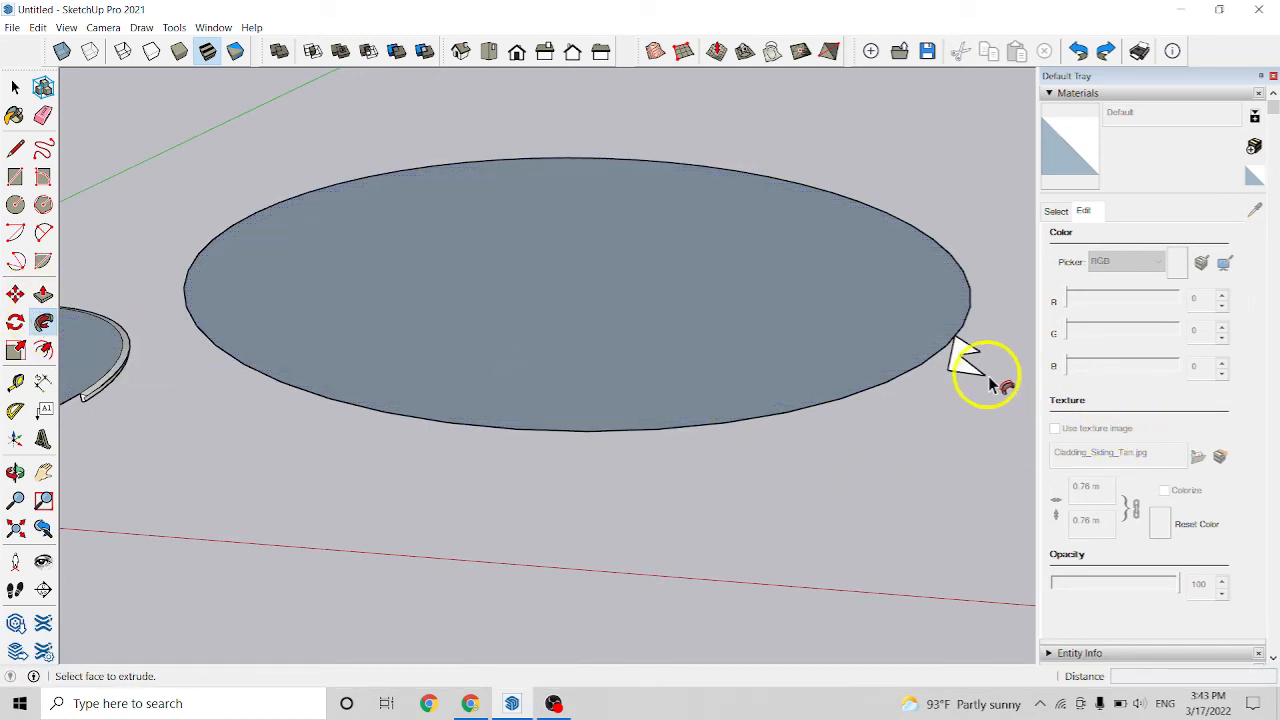
{"action": "mouse_move", "coordinate": [958, 328]}
{"action": "left_mouse_down"}
{"action": "mouse_move", "coordinate": [968, 290]}
{"action": "mouse_move", "coordinate": [952, 250]}
{"action": "mouse_move", "coordinate": [690, 168]}
{"action": "left_mouse_up"}
{"action": "middle_click_drag", "start_coordinate": [945, 438], "coordinate": [943, 243]}
{"action": "key", "text": "p"}
{"action": "middle_click_drag", "start_coordinate": [722, 307], "coordinate": [849, 491]}
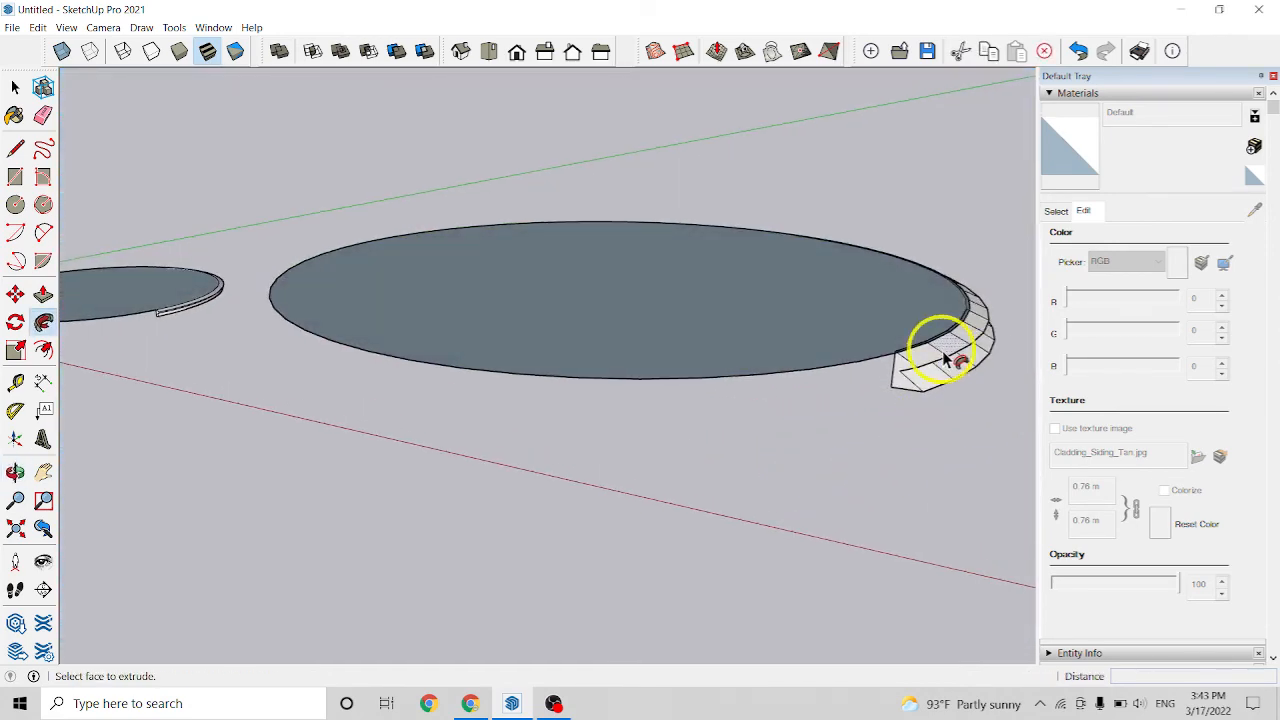
{"action": "key", "text": "ctrl+z"}
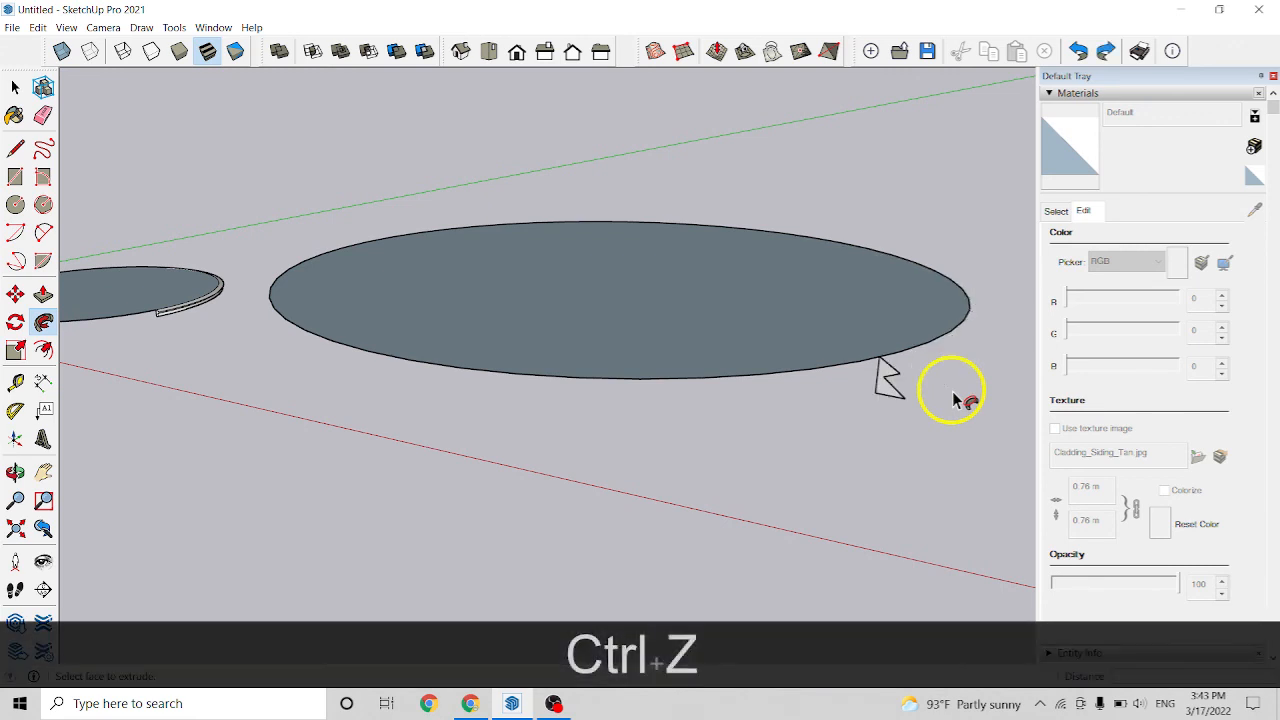
Reverse the large circle's face so its front side points up, and clear the selection
{"action": "left_click", "coordinate": [736, 323]}
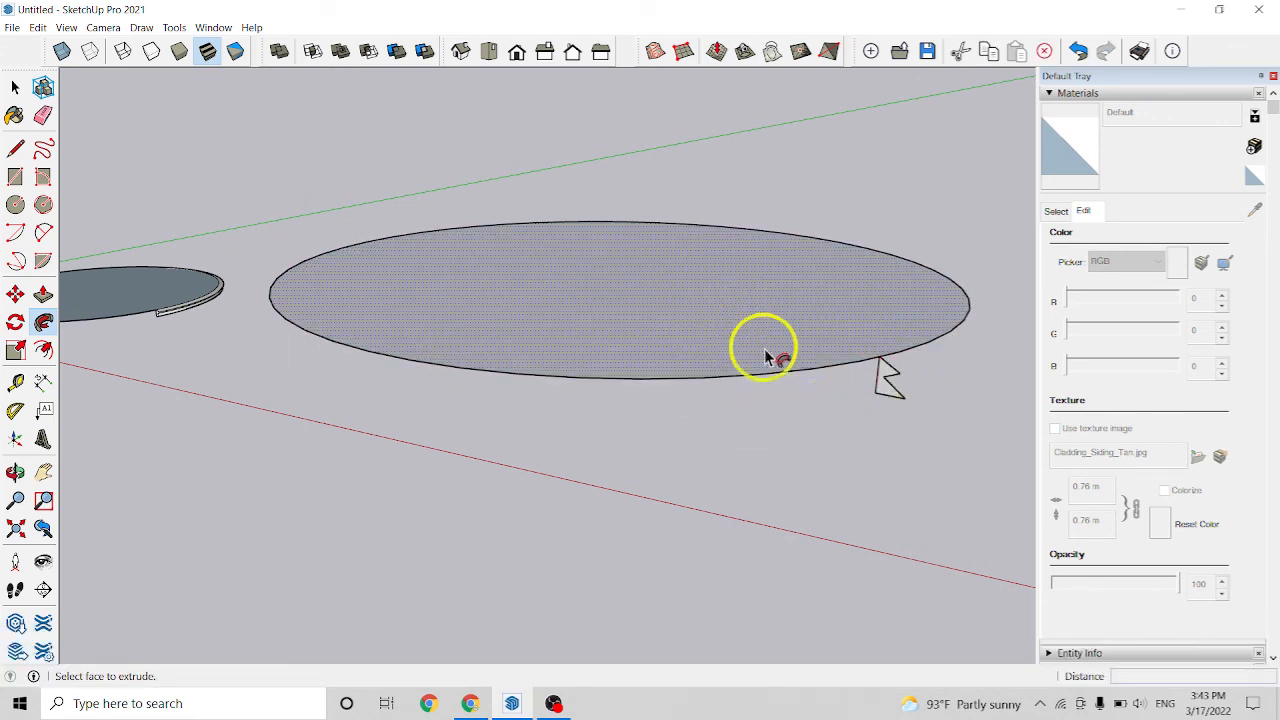
{"action": "key", "text": "space"}
{"action": "key", "text": "space"}
{"action": "key", "text": "space"}
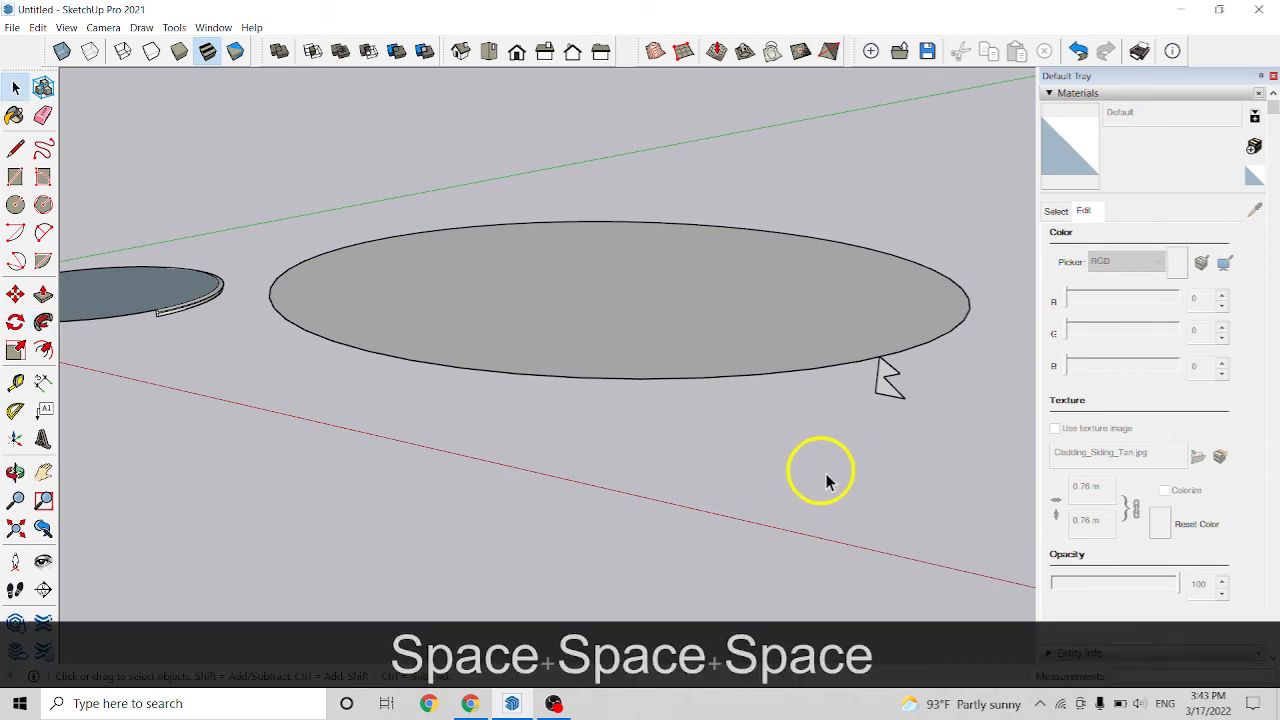
Sweep the zigzag profile around the complete circle with Follow Me, using the reversed circle face as the path
{"action": "left_click", "coordinate": [665, 337]}
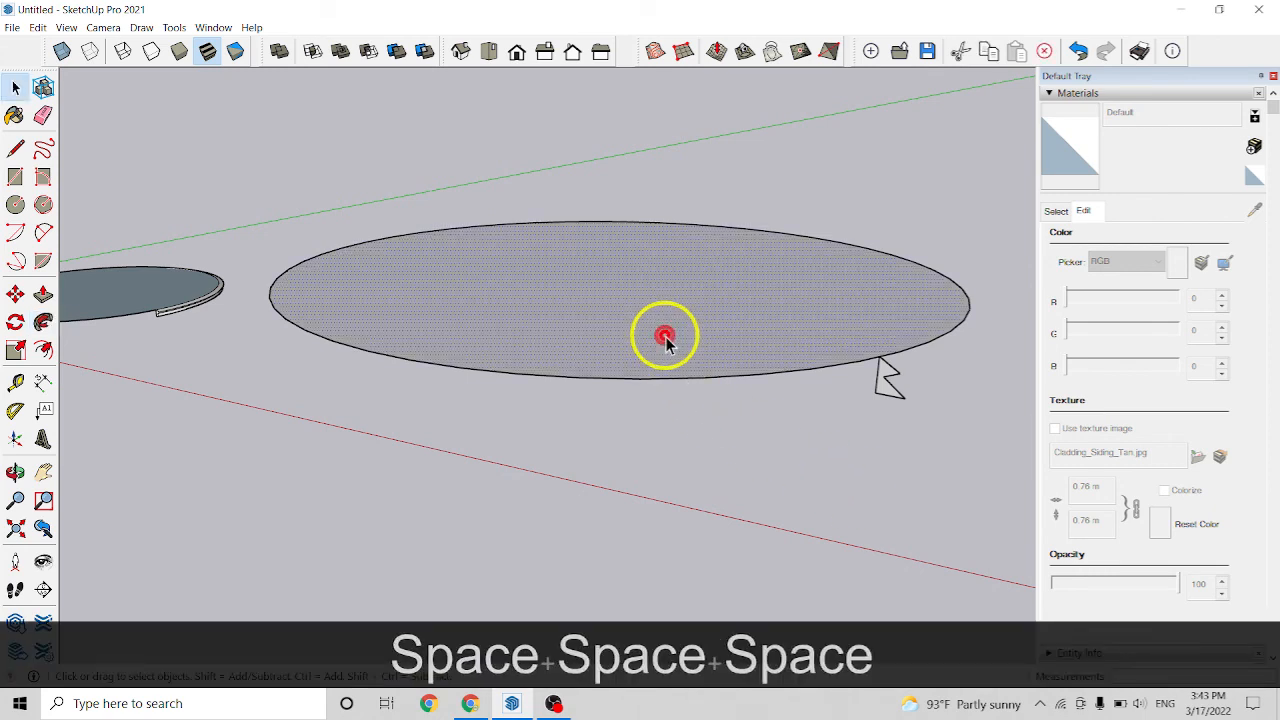
{"action": "left_click", "coordinate": [43, 322]}
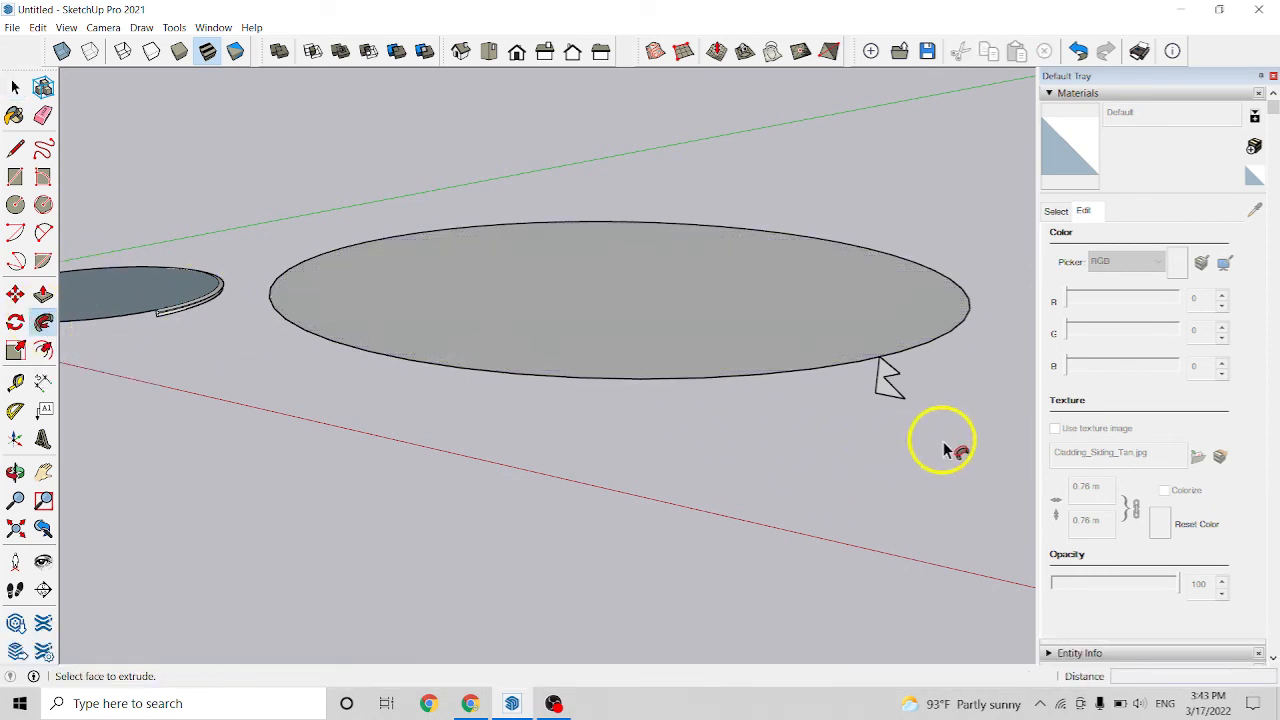
{"action": "left_click", "coordinate": [880, 390]}
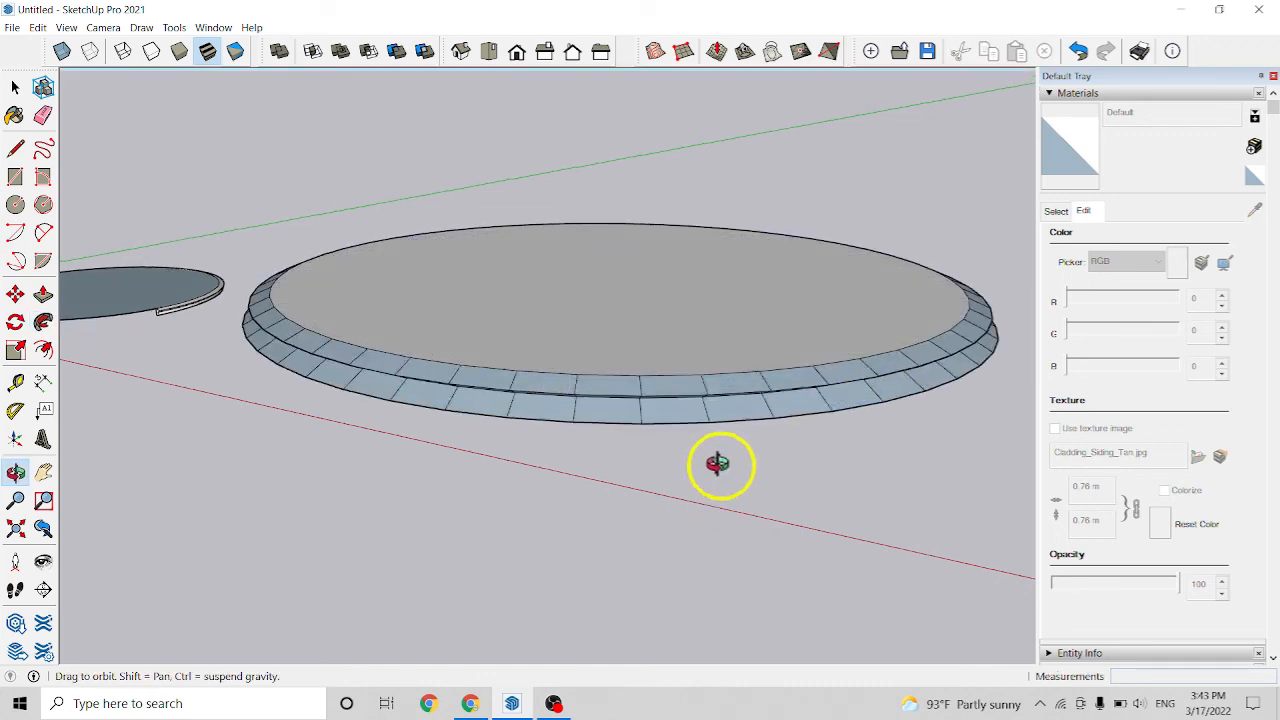
{"action": "middle_click_drag", "start_coordinate": [720, 463], "coordinate": [728, 362]}
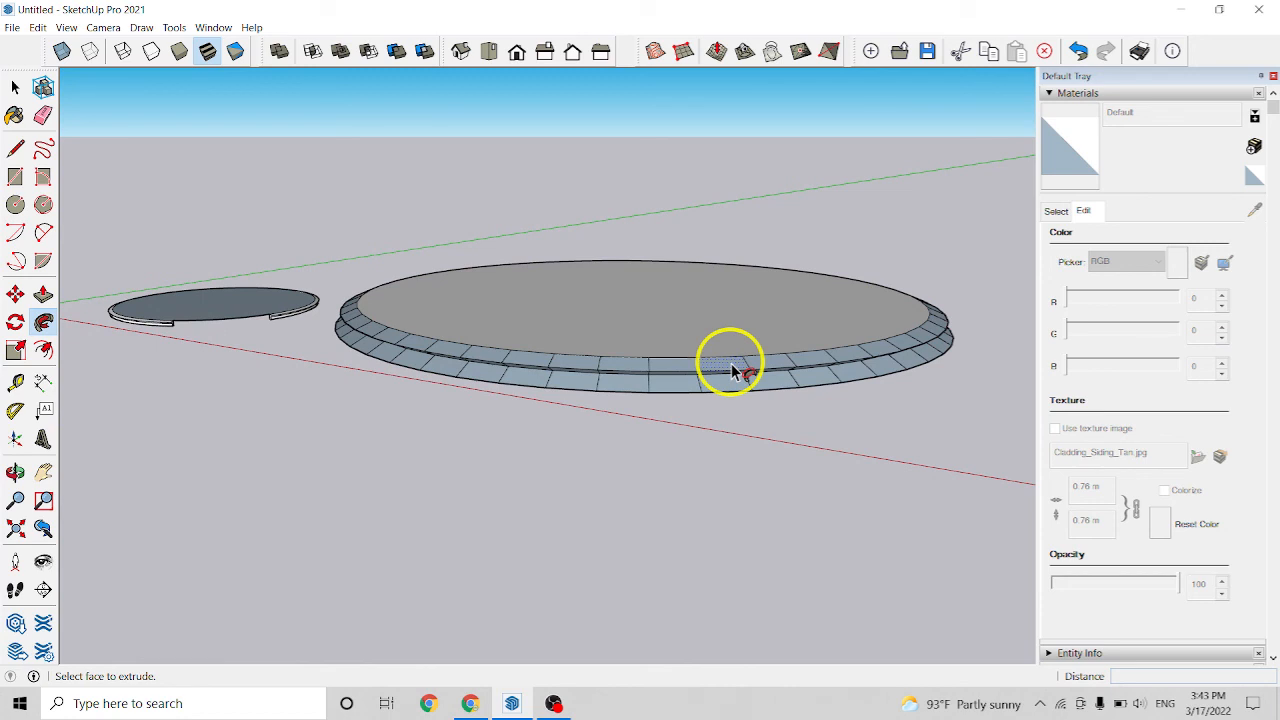